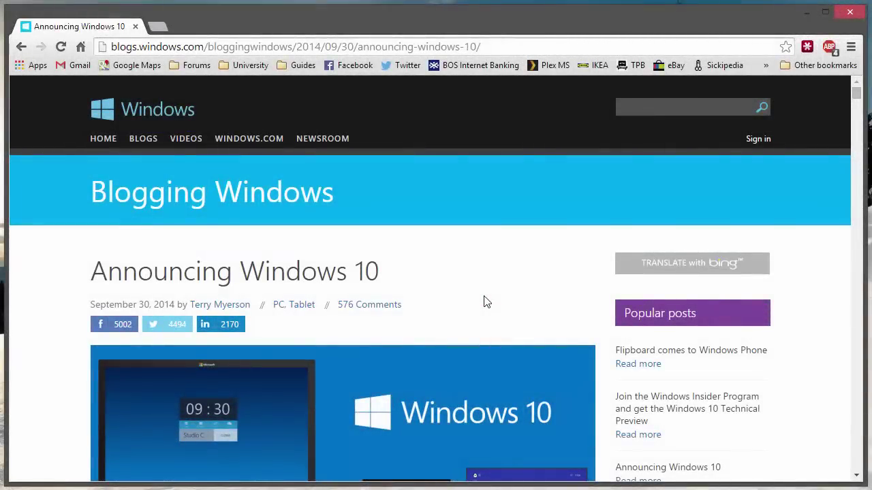
- Scroll through the current web page, clearing an accidental text selection
{"action": "scroll", "coordinate": [487, 302], "scroll_direction": "down", "scroll_amount": 1}
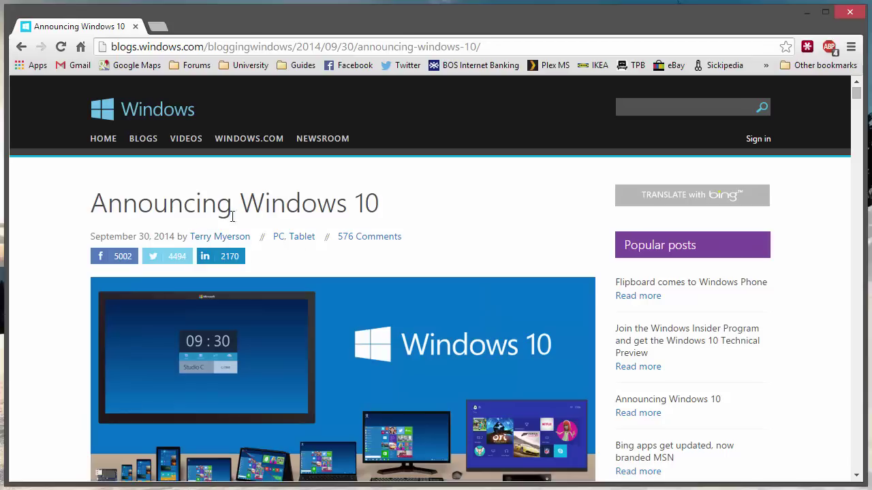
{"action": "left_click_drag", "start_coordinate": [507, 228], "coordinate": [483, 214]}
{"action": "left_click", "coordinate": [481, 211]}
{"action": "scroll", "coordinate": [494, 271], "scroll_direction": "down", "scroll_amount": 5}
{"action": "scroll", "coordinate": [486, 286], "scroll_direction": "down", "scroll_amount": 10}
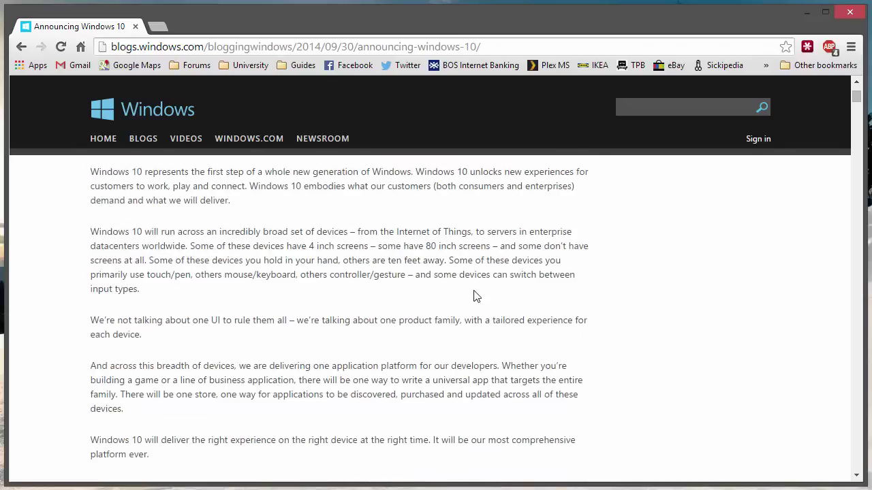
{"action": "scroll", "coordinate": [471, 300], "scroll_direction": "down", "scroll_amount": 9}
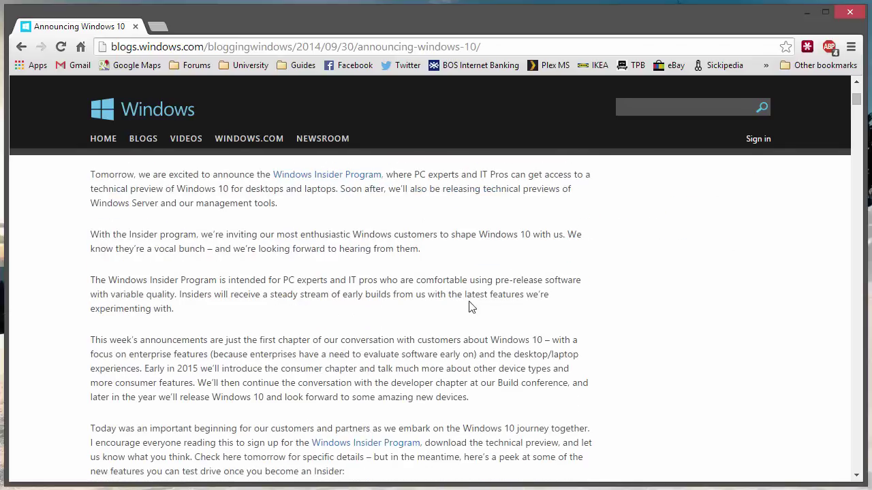
{"action": "scroll", "coordinate": [480, 316], "scroll_direction": "down", "scroll_amount": 9}
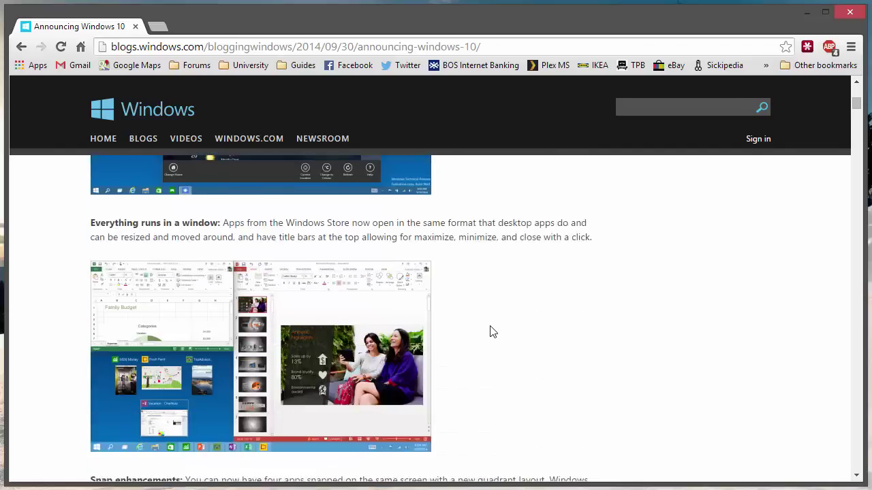
{"action": "scroll", "coordinate": [493, 332], "scroll_direction": "down", "scroll_amount": 10}
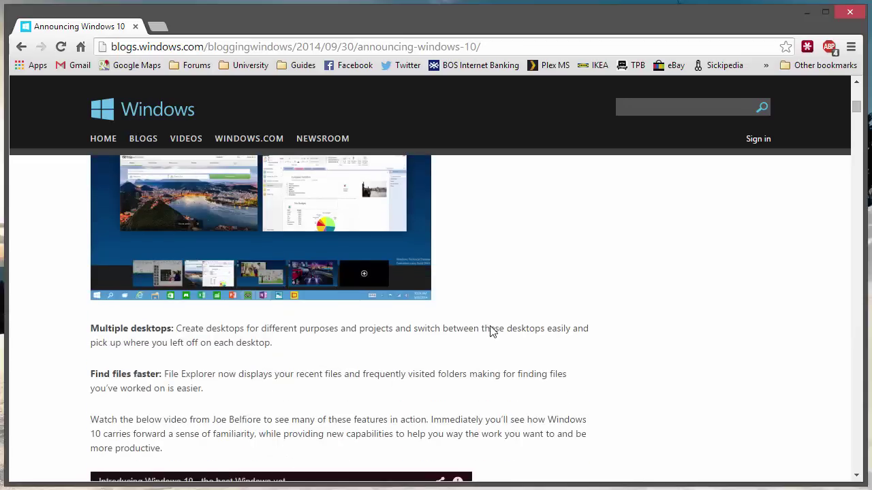
{"action": "scroll", "coordinate": [561, 350], "scroll_direction": "down", "scroll_amount": 2}
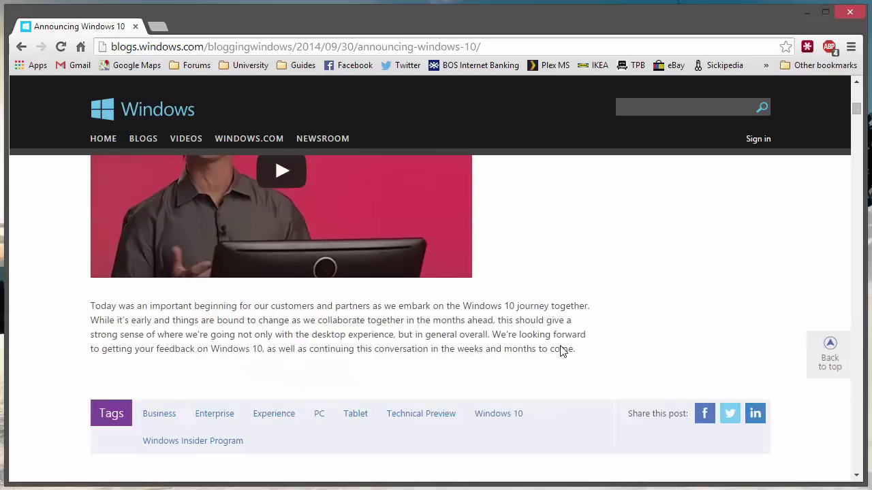
{"action": "scroll", "coordinate": [561, 350], "scroll_direction": "up", "scroll_amount": 20}
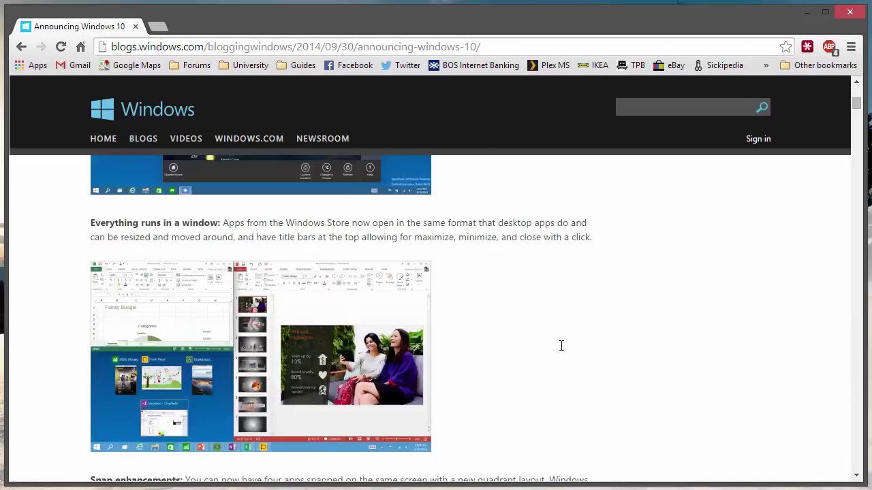
{"action": "scroll", "coordinate": [561, 346], "scroll_direction": "up", "scroll_amount": 12}
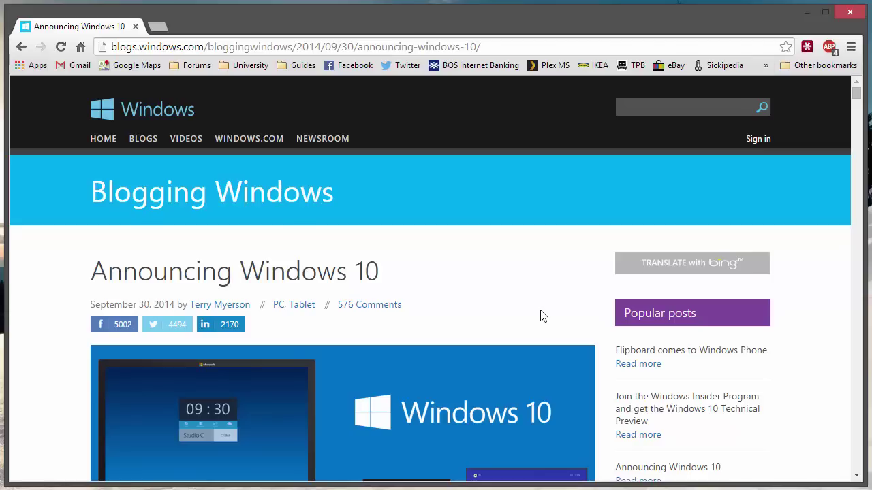
{"action": "left_click", "coordinate": [494, 278]}
{"action": "scroll", "coordinate": [497, 290], "scroll_direction": "down", "scroll_amount": 15}
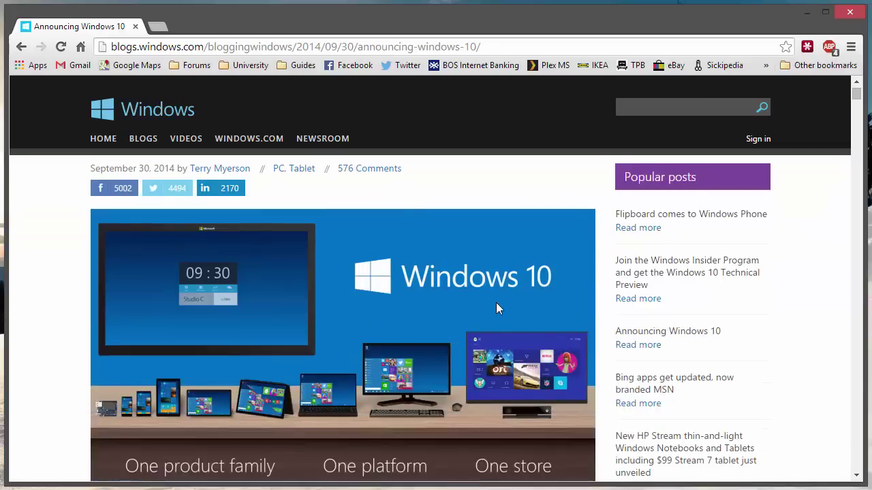
{"action": "scroll", "coordinate": [498, 326], "scroll_direction": "down", "scroll_amount": 8}
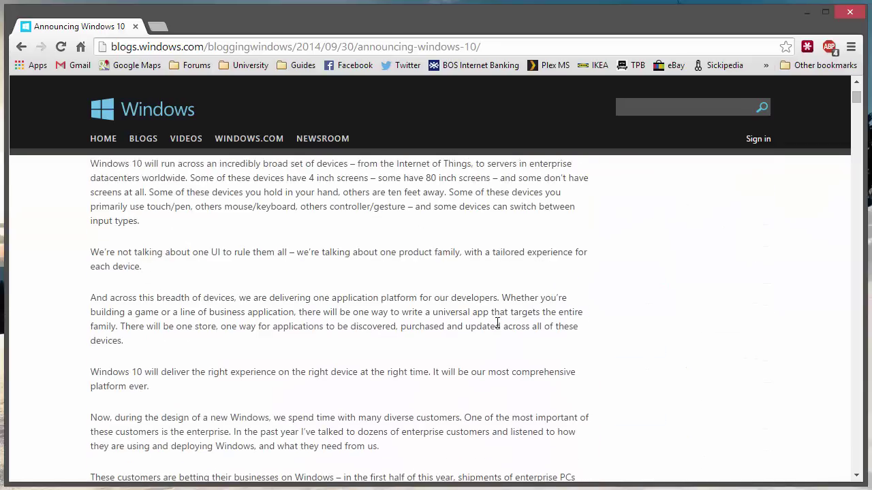
{"action": "scroll", "coordinate": [485, 343], "scroll_direction": "down", "scroll_amount": 4}
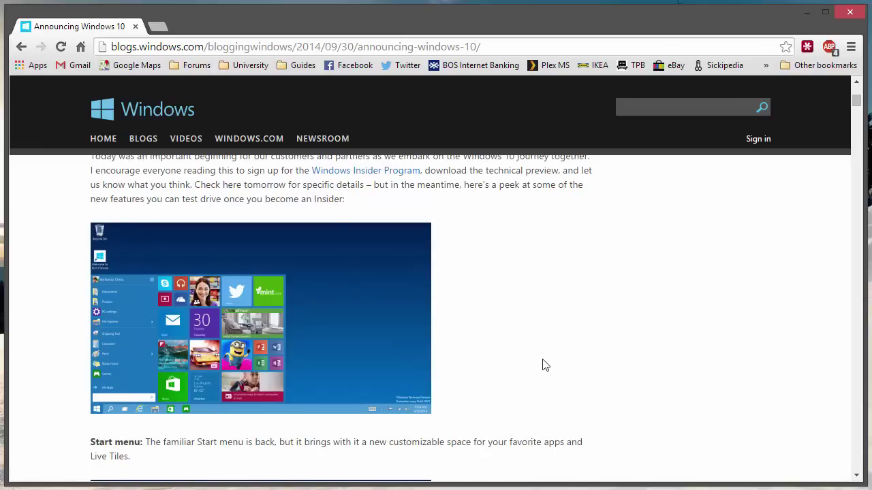
{"action": "scroll", "coordinate": [545, 368], "scroll_direction": "down", "scroll_amount": 2}
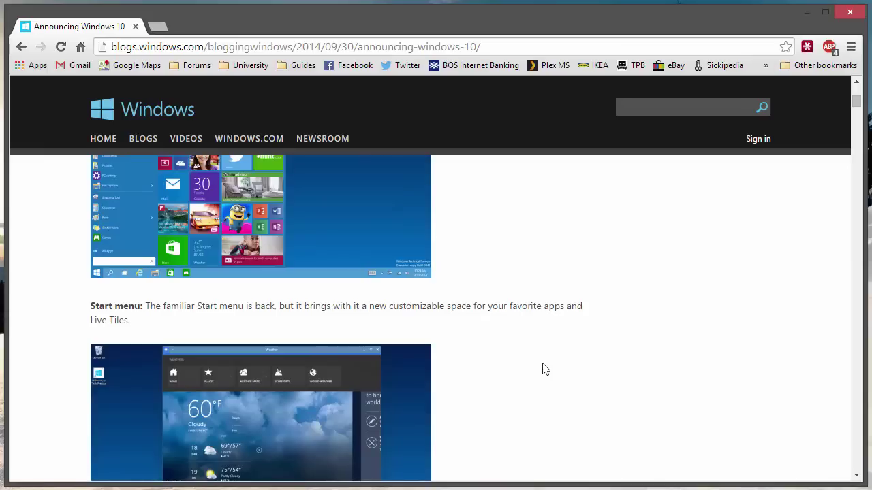
{"action": "scroll", "coordinate": [547, 364], "scroll_direction": "down", "scroll_amount": 2}
{"action": "scroll", "coordinate": [593, 344], "scroll_direction": "up", "scroll_amount": 2}
{"action": "scroll", "coordinate": [595, 345], "scroll_direction": "down", "scroll_amount": 2}
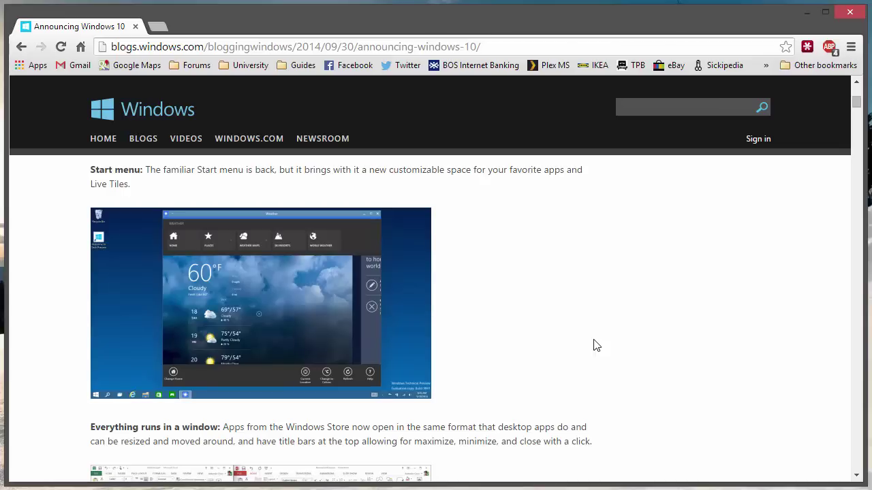
{"action": "scroll", "coordinate": [593, 345], "scroll_direction": "up", "scroll_amount": 20}
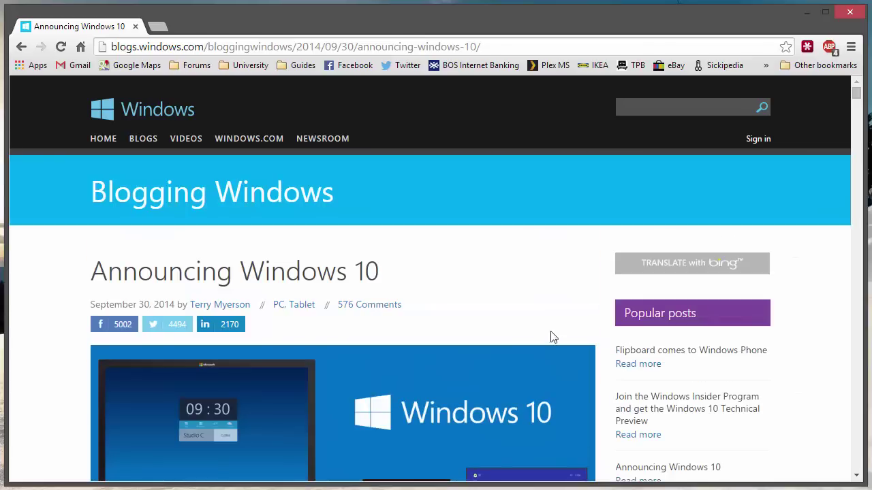
{"action": "left_click", "coordinate": [500, 294]}
- Go to preview.windows.com and scroll down to the Get started section
{"action": "left_click", "coordinate": [468, 47]}
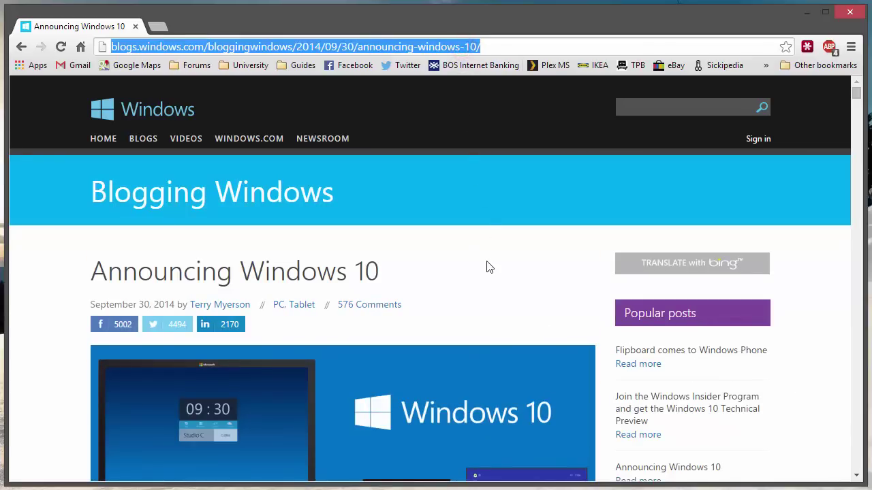
{"action": "type", "text": "pre"}
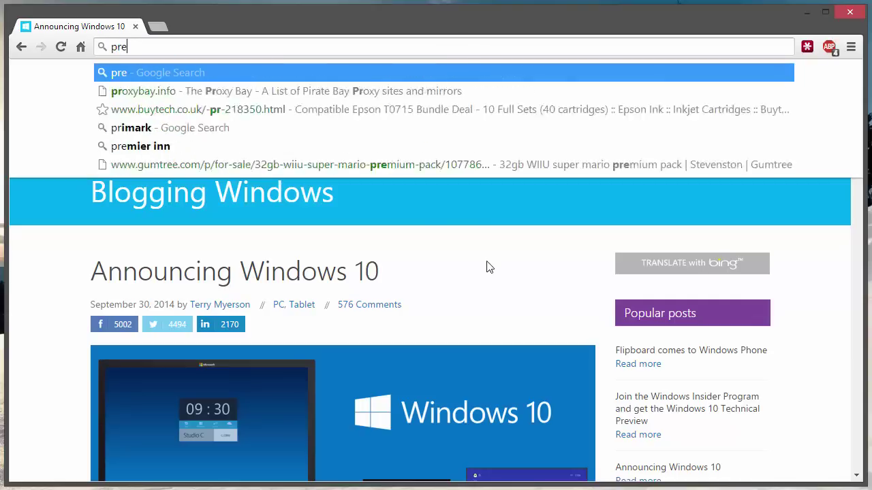
{"action": "type", "text": "view.windows.com"}
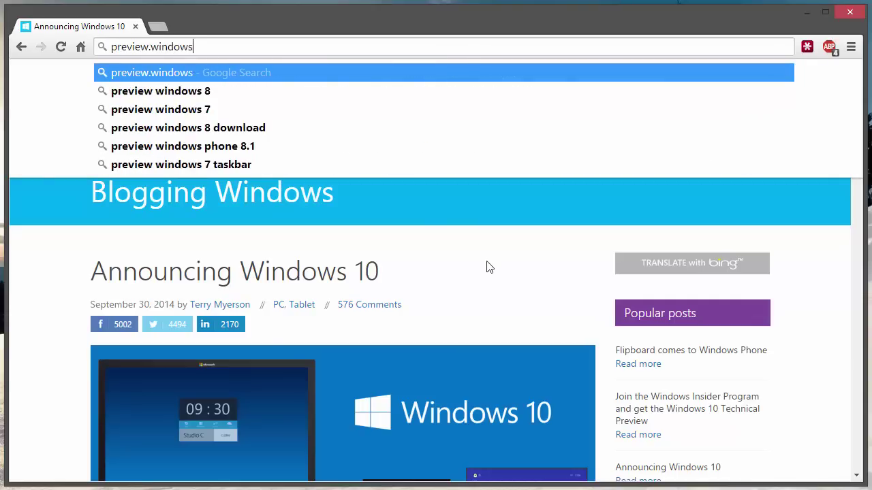
{"action": "key", "text": "Return"}
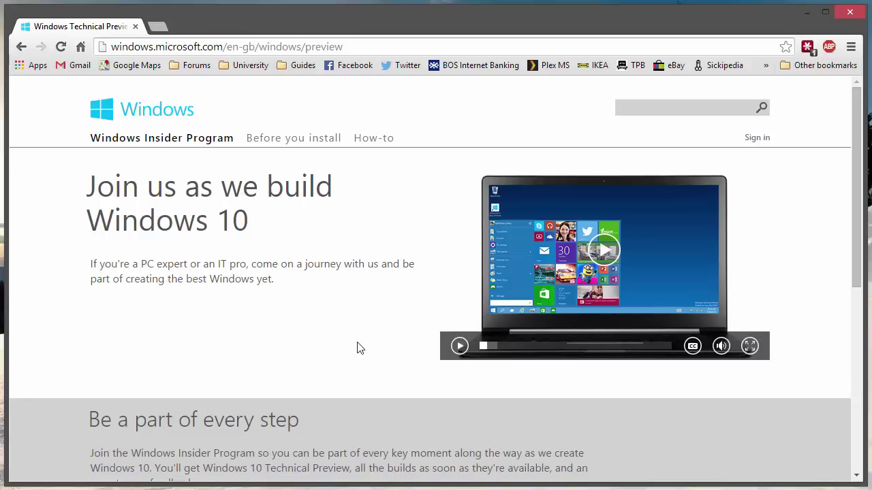
{"action": "scroll", "coordinate": [357, 339], "scroll_direction": "down", "scroll_amount": 3}
{"action": "scroll", "coordinate": [359, 337], "scroll_direction": "down", "scroll_amount": 1}
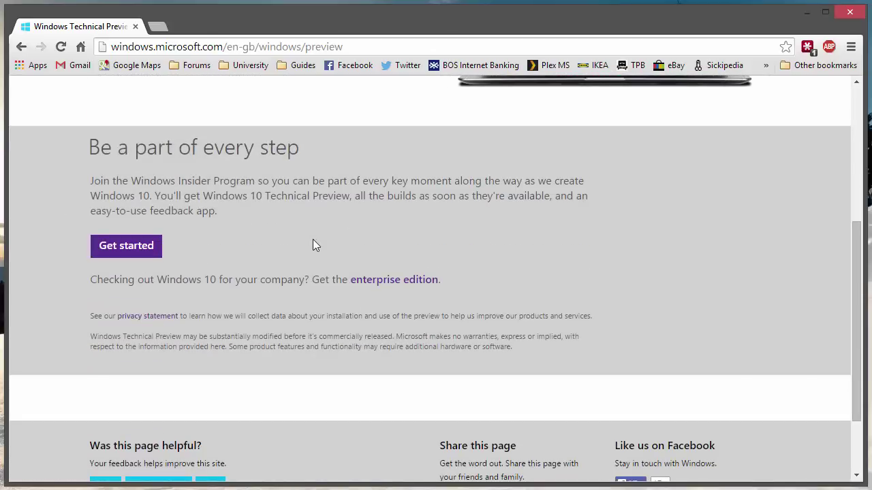
{"action": "scroll", "coordinate": [312, 242], "scroll_direction": "down", "scroll_amount": 1}
{"action": "scroll", "coordinate": [312, 248], "scroll_direction": "up", "scroll_amount": 3}
{"action": "scroll", "coordinate": [253, 283], "scroll_direction": "up", "scroll_amount": 1}
{"action": "scroll", "coordinate": [316, 311], "scroll_direction": "down", "scroll_amount": 1}
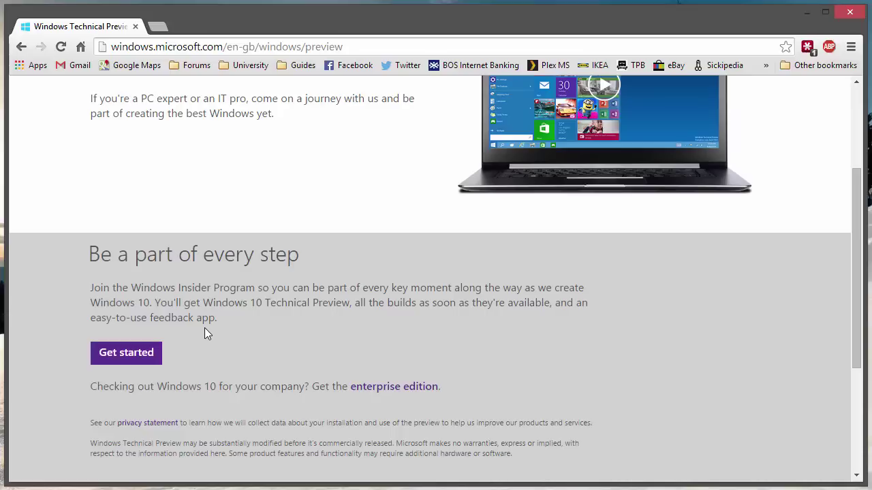
- Choose to join the Insider Program and submit the Microsoft sign-in, staying signed in
{"action": "left_click", "coordinate": [301, 349]}
{"action": "left_click", "coordinate": [127, 352]}
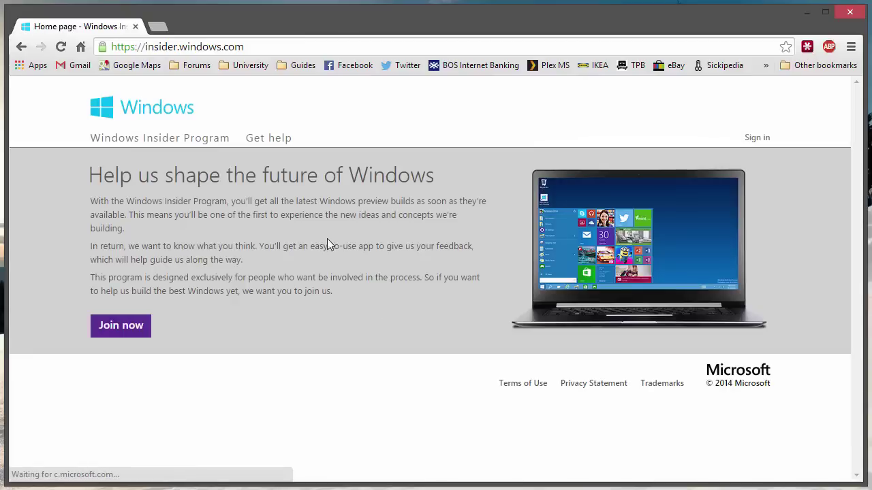
{"action": "left_click", "coordinate": [130, 327]}
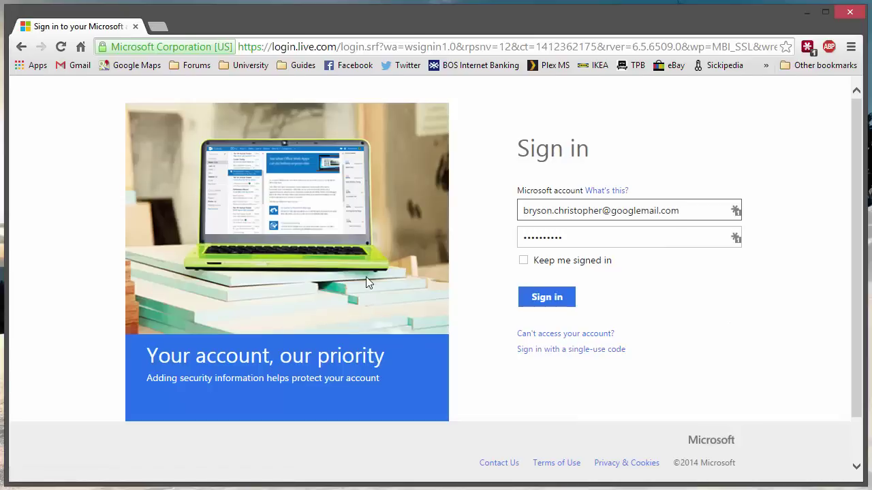
{"action": "left_click", "coordinate": [523, 261]}
{"action": "left_click", "coordinate": [546, 299]}
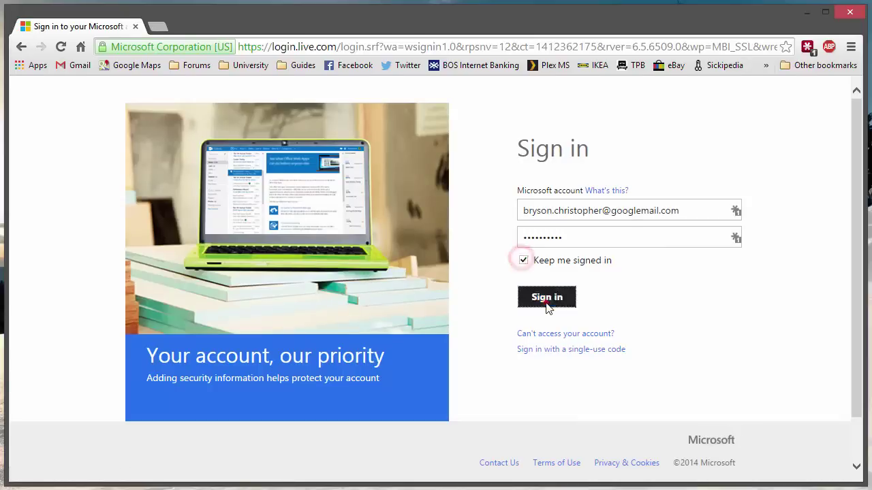
- Retype the account password, fix the e-mail ending to '.com', and resubmit the sign-in
{"action": "left_click", "coordinate": [609, 273]}
{"action": "type", "text": "••••••••••"}
{"action": "left_click", "coordinate": [628, 248]}
{"action": "key", "text": "End"}
{"action": "key", "text": "BackSpace"}
{"action": "key", "text": "BackSpace"}
{"action": "key", "text": "BackSpace"}
{"action": "key", "text": "BackSpace"}
{"action": "type", "text": ".com"}
{"action": "left_click", "coordinate": [558, 335]}
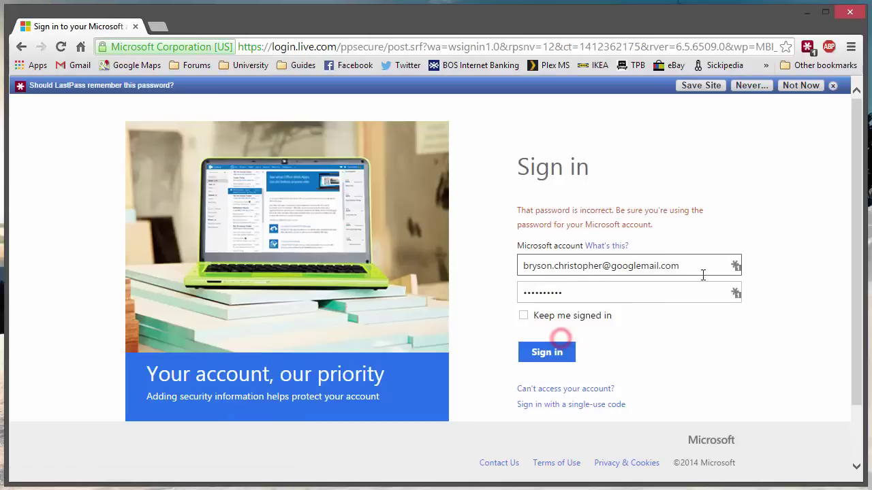
{"action": "double_click", "coordinate": [618, 293]}
{"action": "type", "text": "••••••••••"}
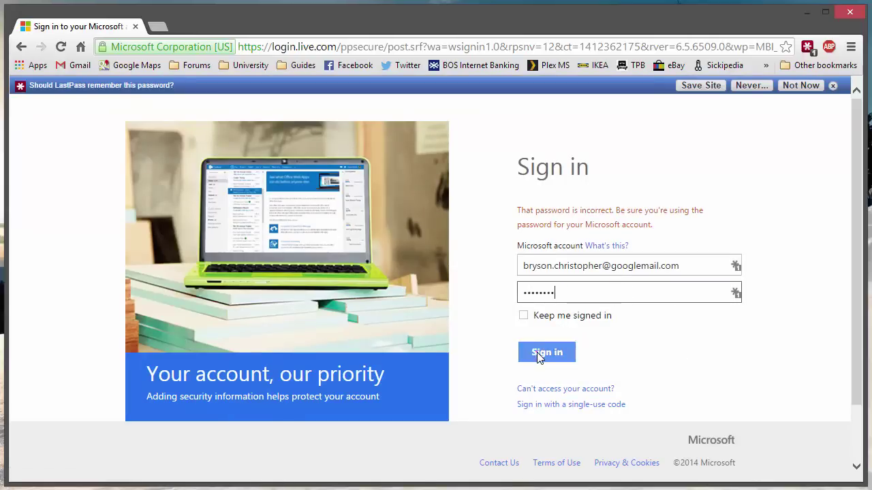
{"action": "left_click", "coordinate": [539, 352]}
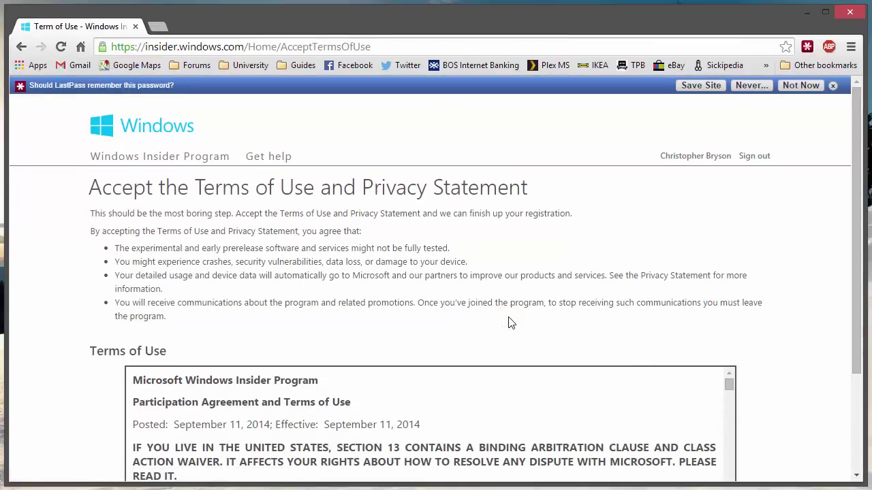
- Accept the Insider Terms of Use, decline saving the password, and continue to the download page
{"action": "scroll", "coordinate": [483, 347], "scroll_direction": "down", "scroll_amount": 5}
{"action": "scroll", "coordinate": [361, 279], "scroll_direction": "down", "scroll_amount": 2}
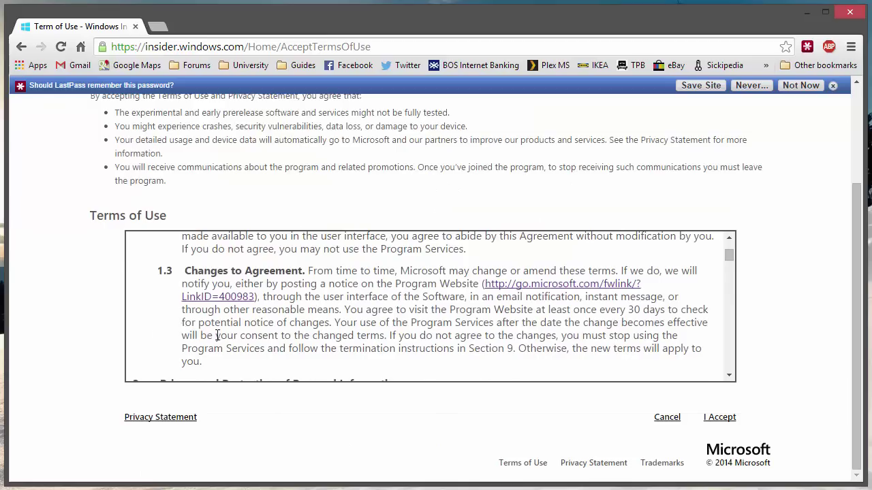
{"action": "scroll", "coordinate": [339, 375], "scroll_direction": "down", "scroll_amount": 1}
{"action": "scroll", "coordinate": [566, 338], "scroll_direction": "down", "scroll_amount": 20}
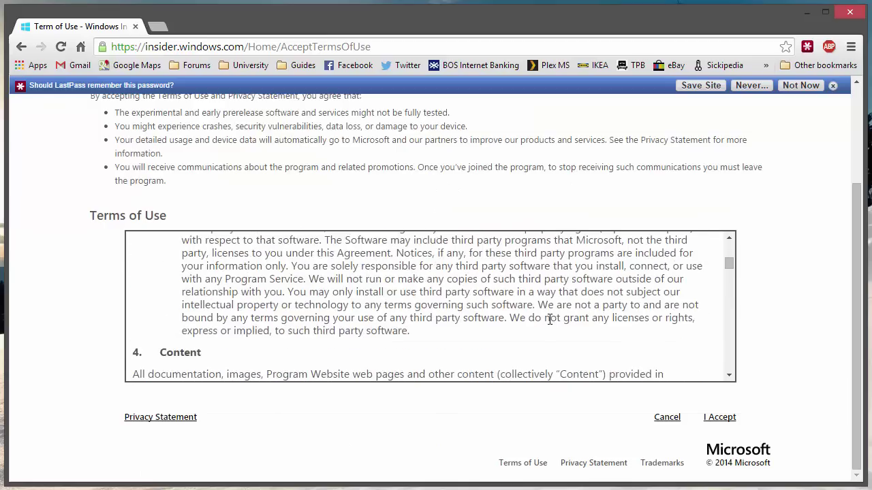
{"action": "scroll", "coordinate": [531, 305], "scroll_direction": "down", "scroll_amount": 3}
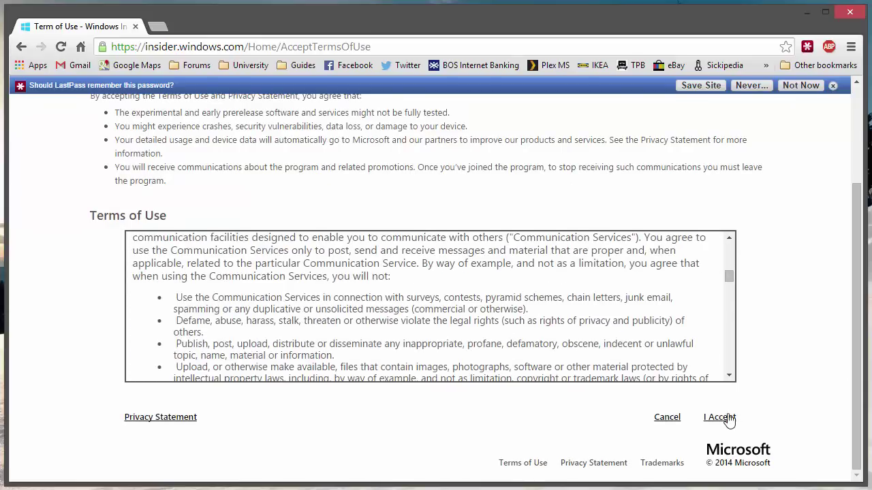
{"action": "left_click", "coordinate": [722, 417]}
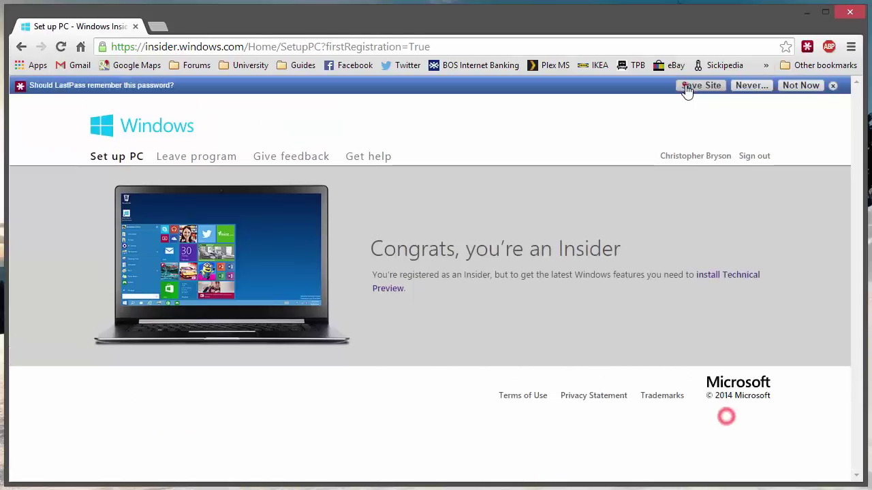
{"action": "left_click", "coordinate": [685, 85]}
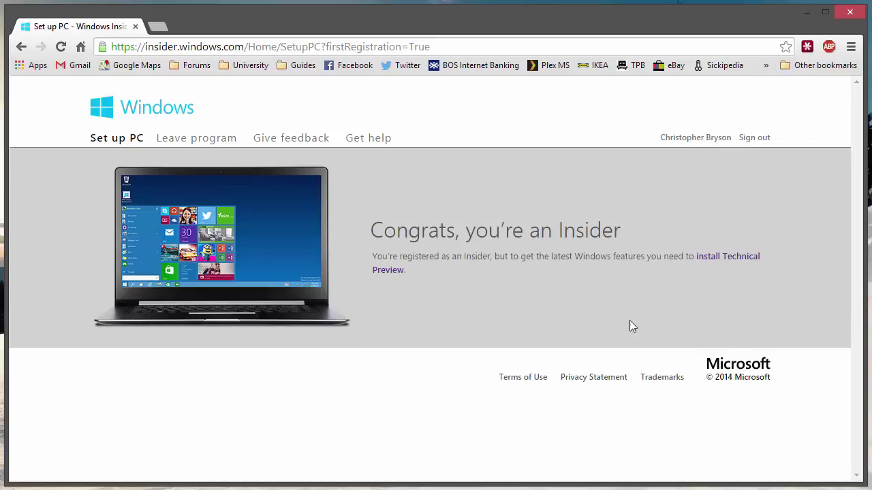
{"action": "left_click", "coordinate": [720, 258]}
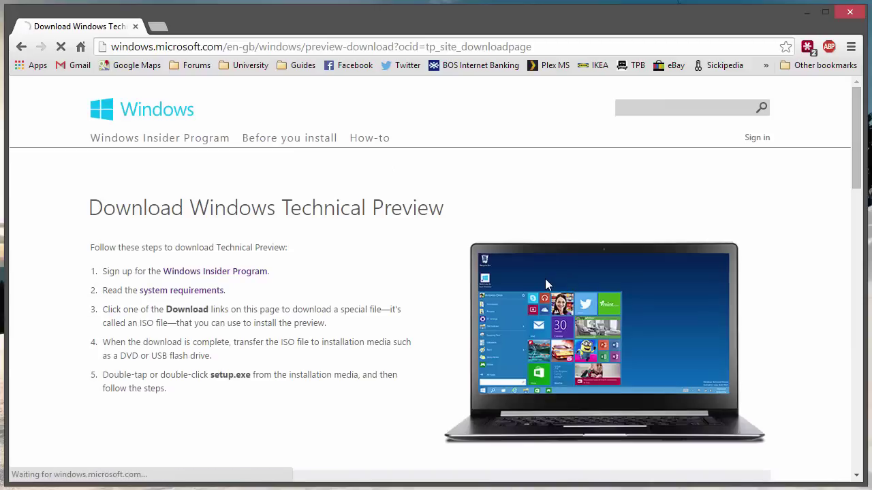
- Save the English 64-bit Technical Preview ISO download into the Downloads folder
{"action": "scroll", "coordinate": [331, 288], "scroll_direction": "down", "scroll_amount": 3}
{"action": "scroll", "coordinate": [331, 288], "scroll_direction": "down", "scroll_amount": 5}
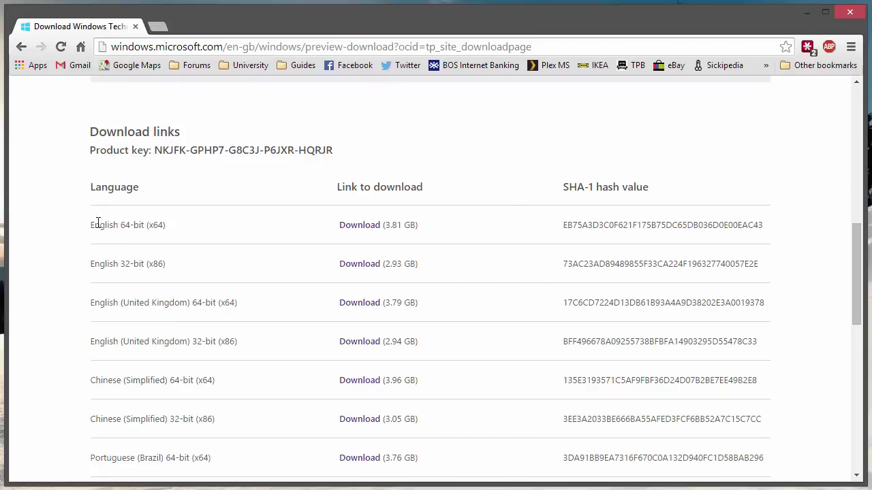
{"action": "left_click_drag", "start_coordinate": [88, 224], "coordinate": [88, 220]}
{"action": "left_click", "coordinate": [150, 228]}
{"action": "left_click", "coordinate": [354, 227]}
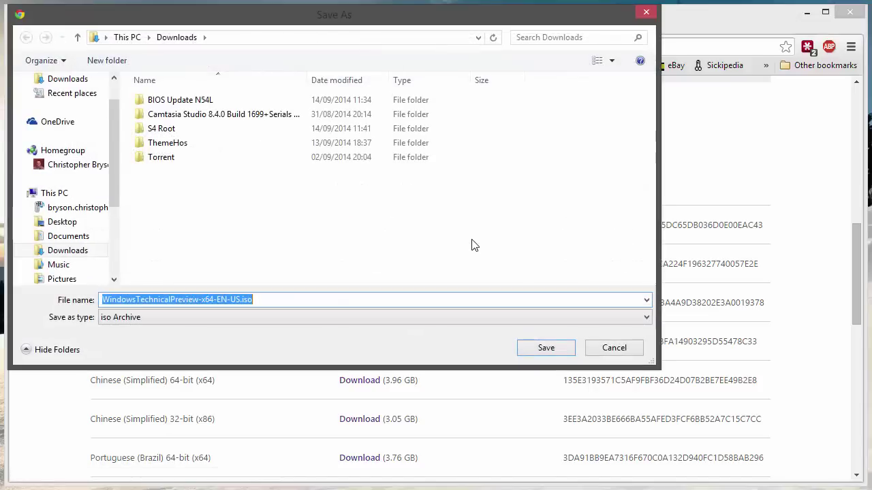
{"action": "left_click", "coordinate": [116, 81]}
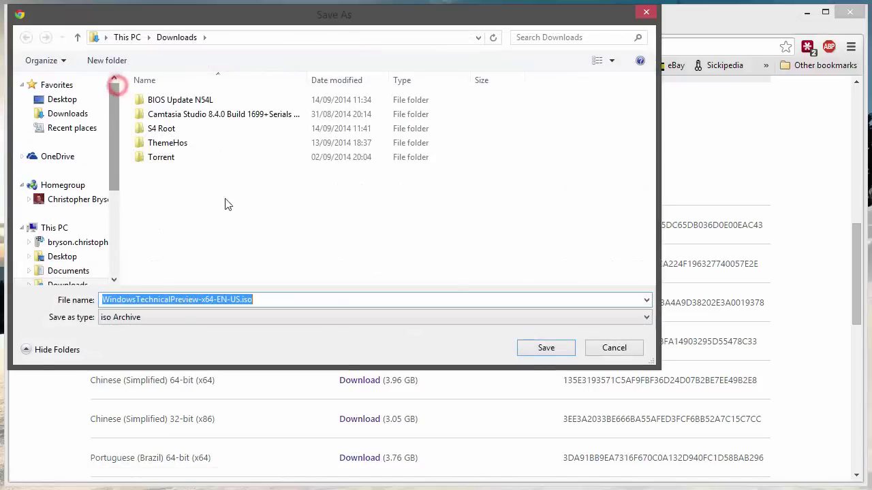
{"action": "left_click", "coordinate": [550, 352]}
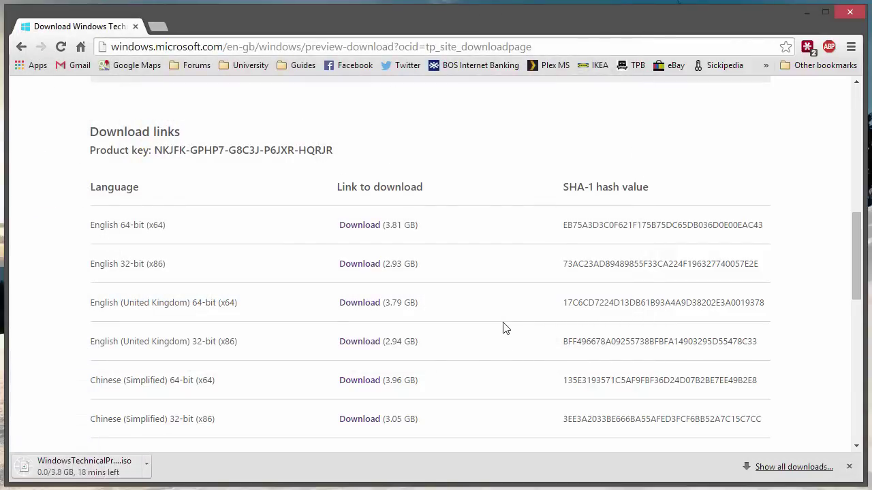
- Check the ISO's progress in the Downloads list, then close that tab
{"action": "key", "text": "ctrl+j"}
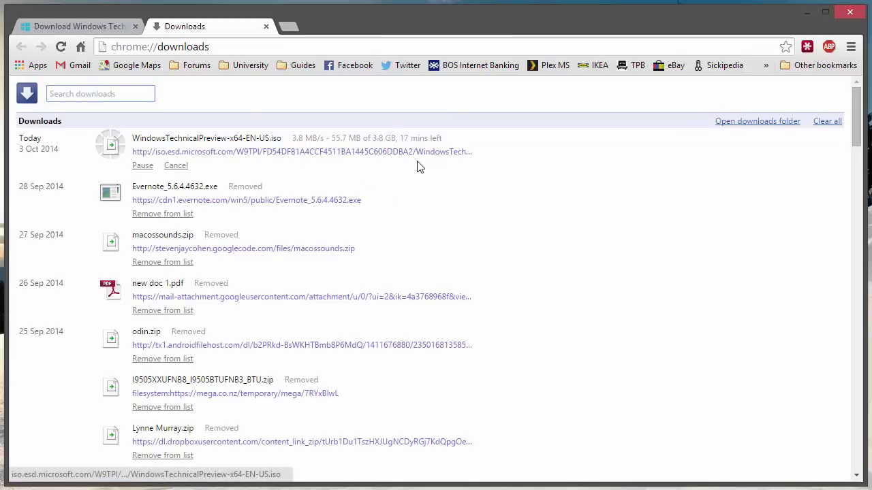
{"action": "left_click", "coordinate": [266, 26]}
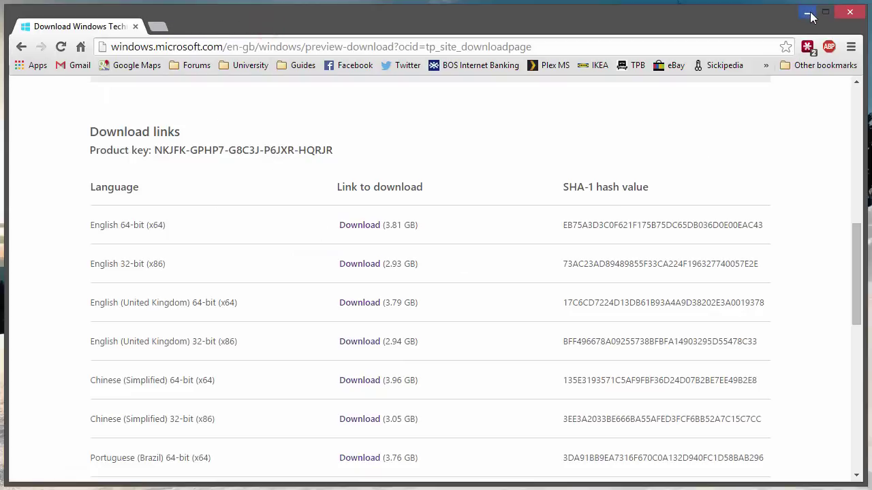
{"action": "left_click", "coordinate": [650, 139]}
{"action": "left_click", "coordinate": [197, 46]}
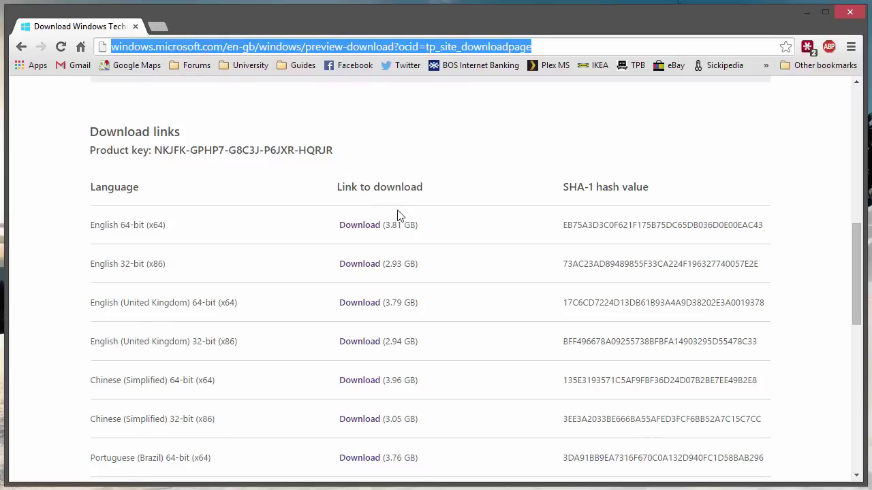
- Go to wudt.codeplex.com and save the USB/DVD Download Tool installer to Downloads
{"action": "type", "text": "wudt.c"}
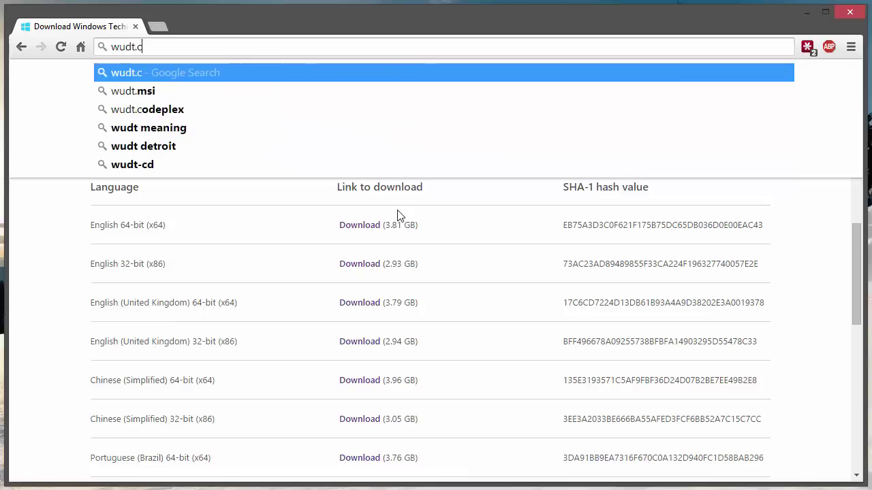
{"action": "type", "text": "odeplex.com"}
{"action": "key", "text": "Return"}
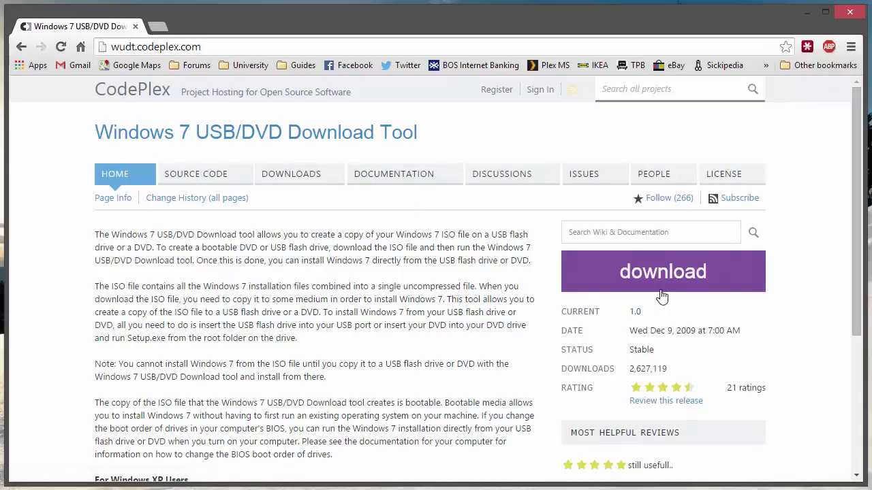
{"action": "left_click", "coordinate": [664, 274]}
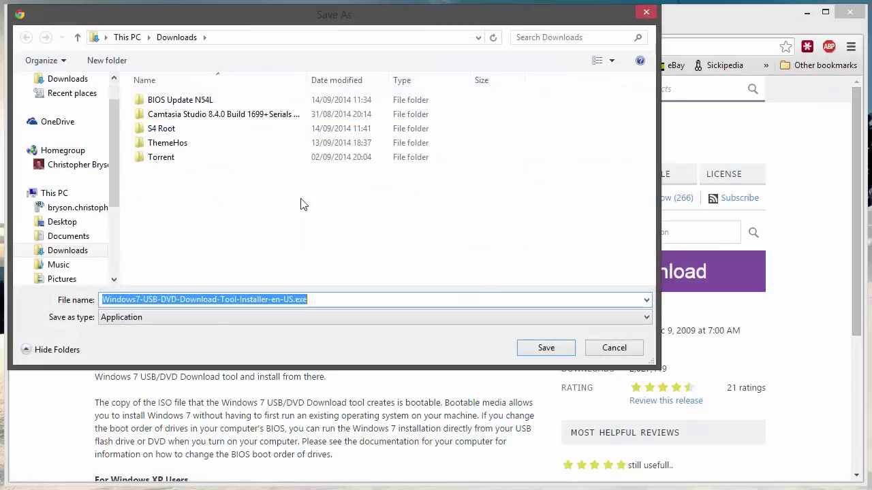
{"action": "left_click", "coordinate": [545, 349]}
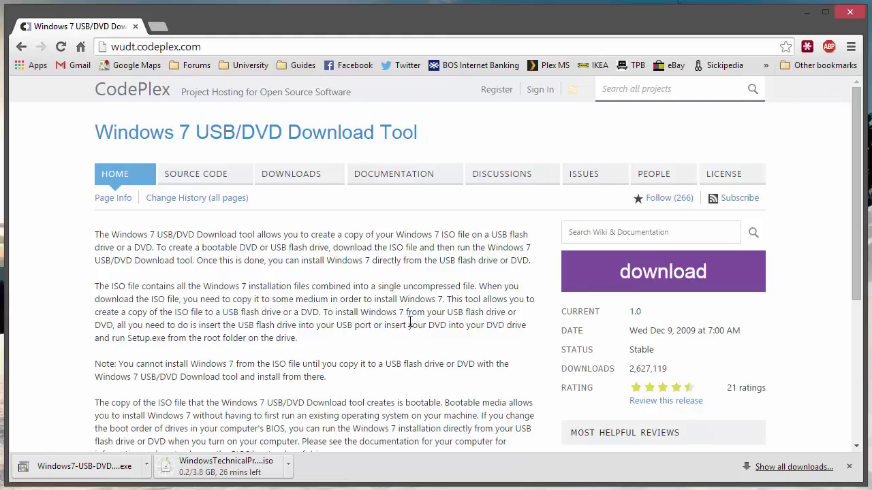
{"action": "scroll", "coordinate": [438, 282], "scroll_direction": "down", "scroll_amount": 5}
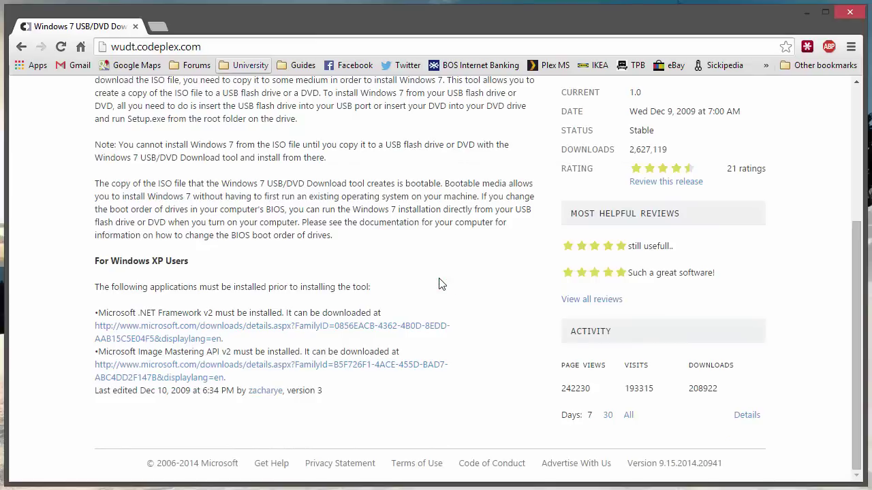
- Run the USB/DVD Download Tool installer from Downloads through to Finish, then close Explorer
{"action": "key", "text": "super+e"}
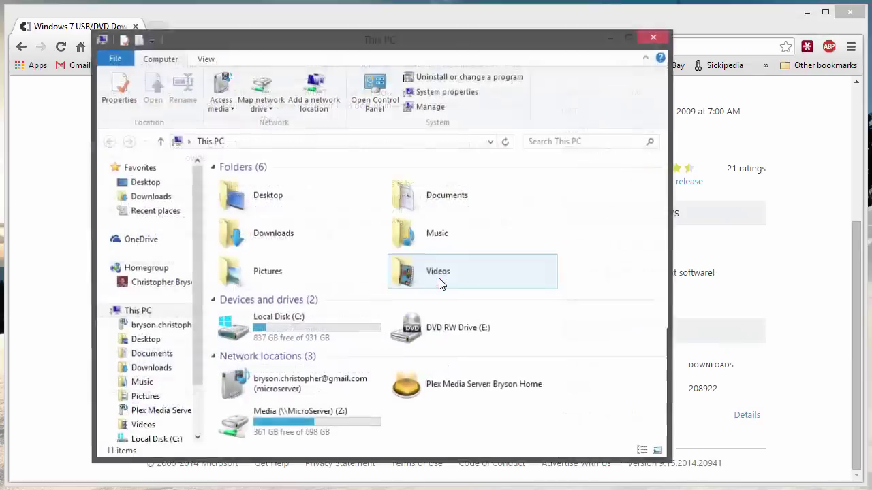
{"action": "left_click", "coordinate": [168, 197]}
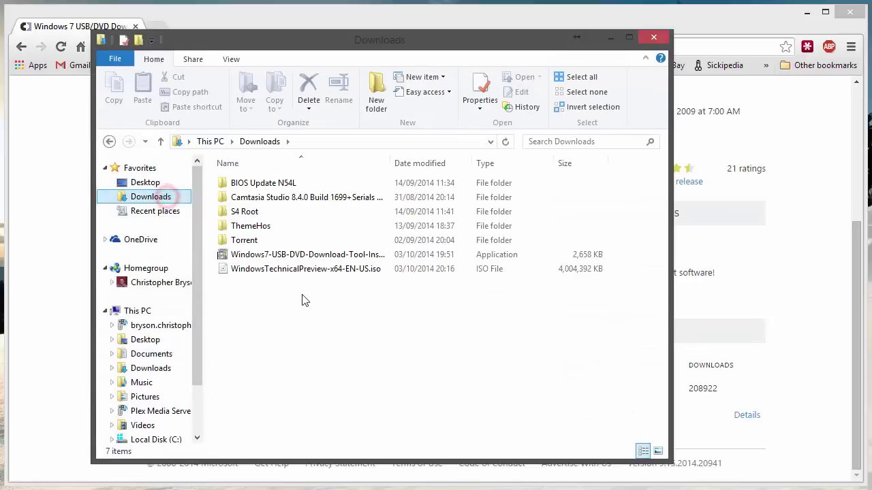
{"action": "double_click", "coordinate": [306, 258]}
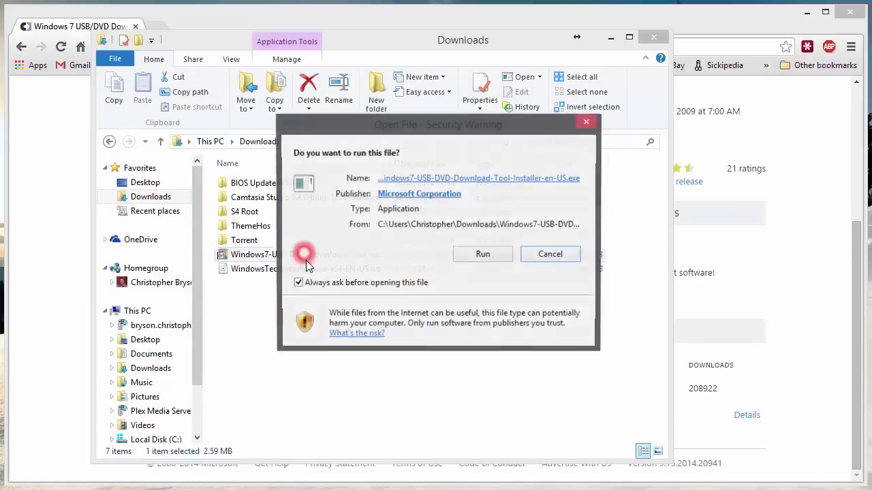
{"action": "left_click", "coordinate": [480, 258]}
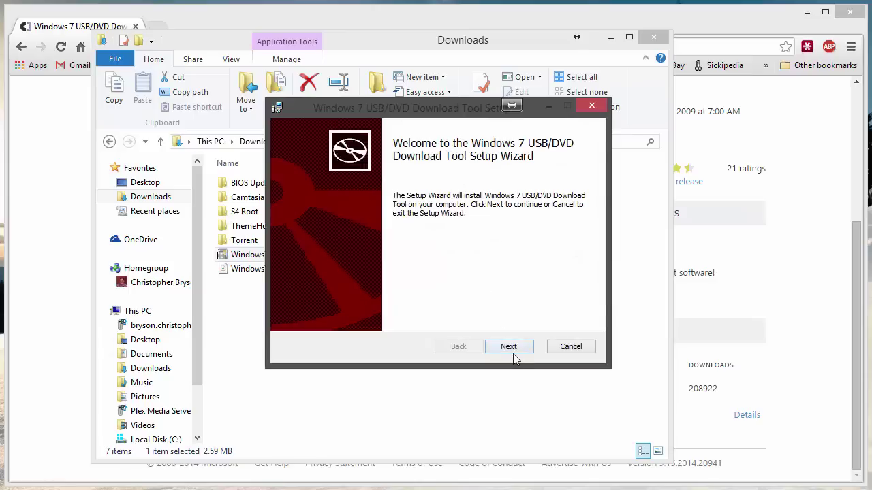
{"action": "left_click", "coordinate": [513, 352]}
{"action": "left_click", "coordinate": [512, 350]}
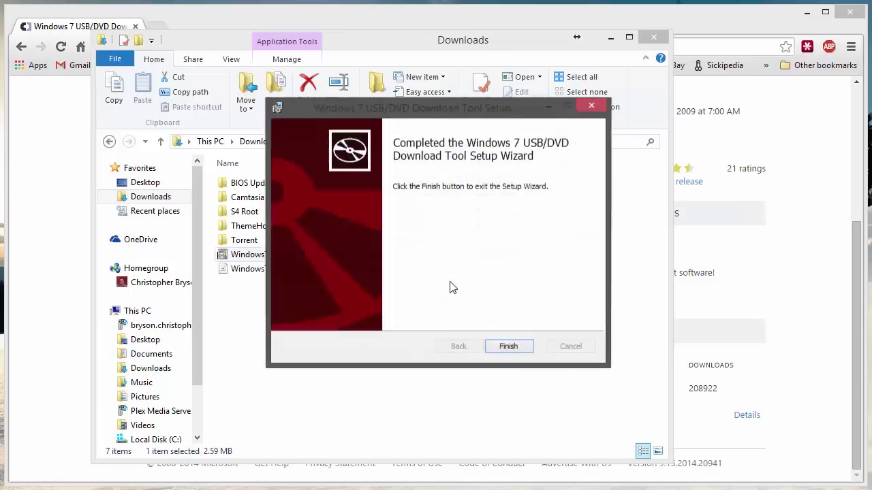
{"action": "left_click", "coordinate": [509, 347]}
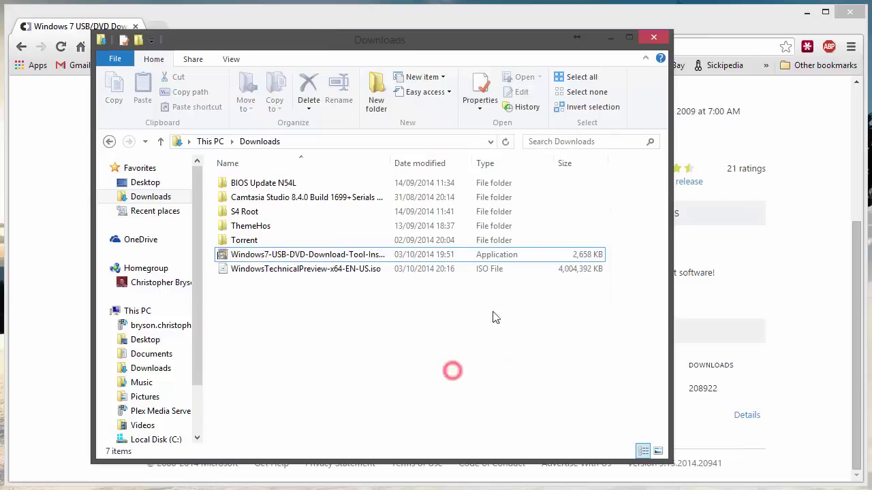
{"action": "left_click", "coordinate": [653, 39]}
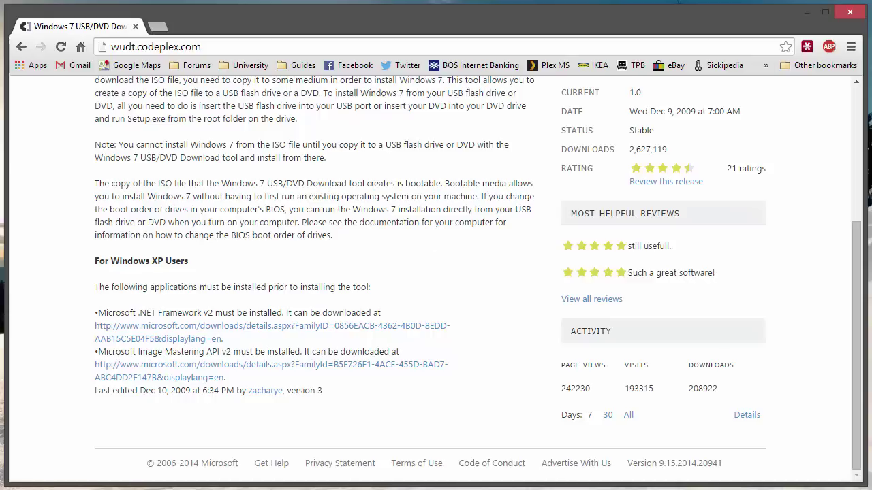
- Bring up the Format dialog for Removable Disk (D:) from This PC
{"action": "left_click", "coordinate": [365, 329]}
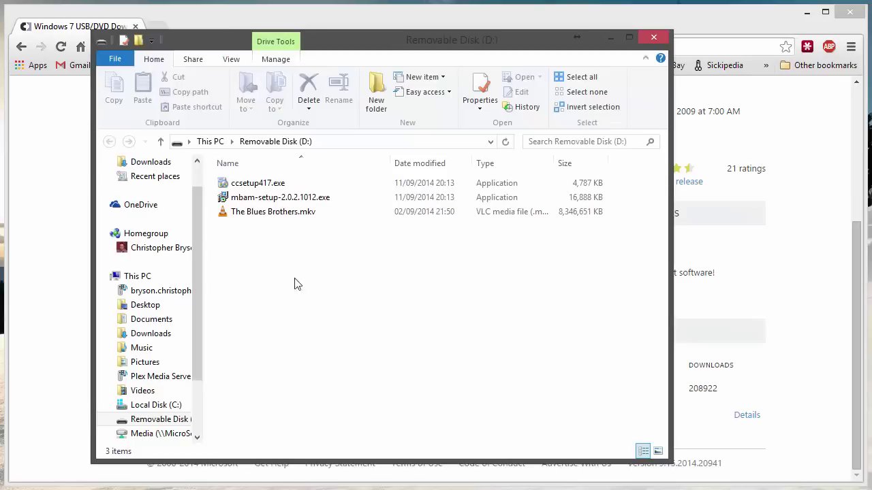
{"action": "left_click", "coordinate": [142, 281]}
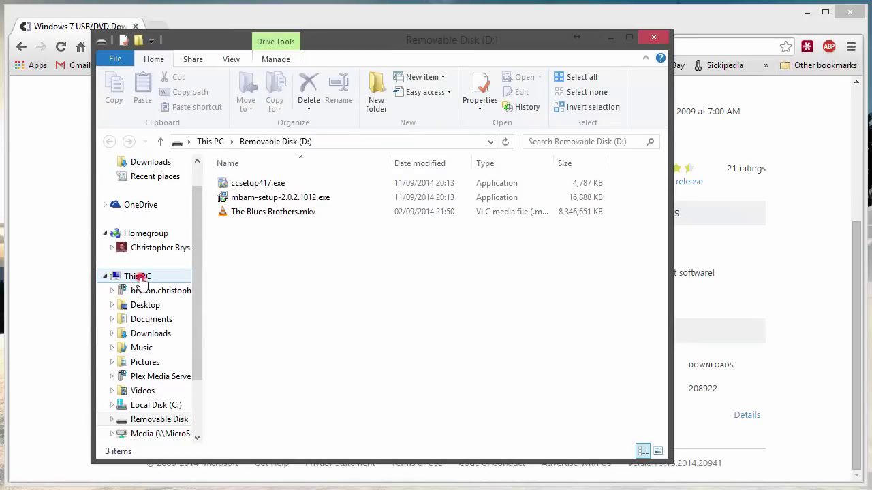
{"action": "left_click", "coordinate": [477, 343]}
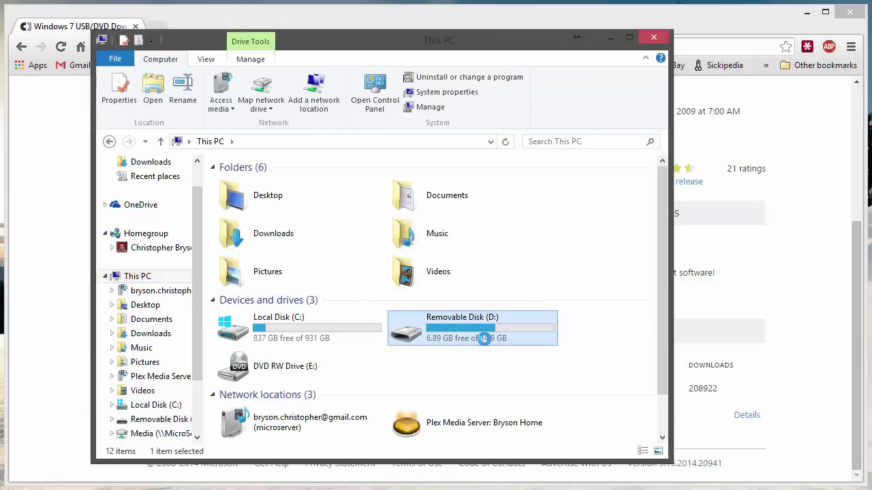
{"action": "right_click", "coordinate": [477, 342]}
{"action": "left_click", "coordinate": [512, 474]}
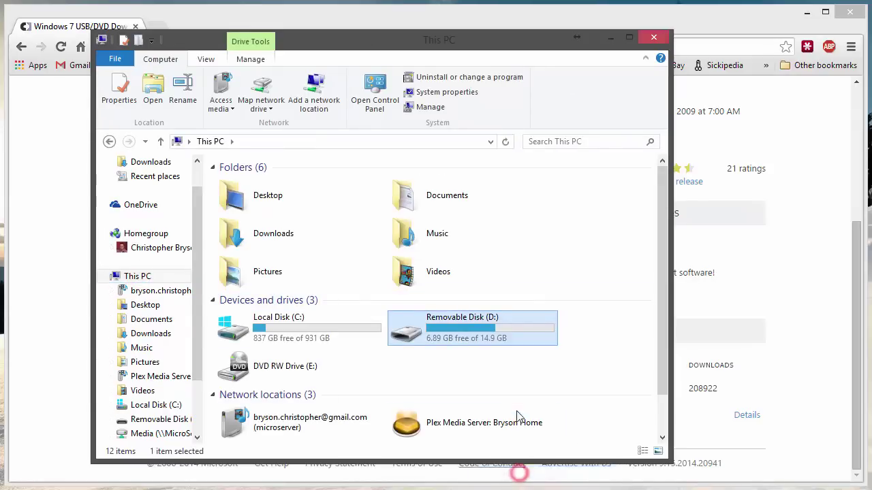
- Format D: with restored FAT32 defaults, confirm the erase, and close the windows
{"action": "left_click", "coordinate": [218, 373]}
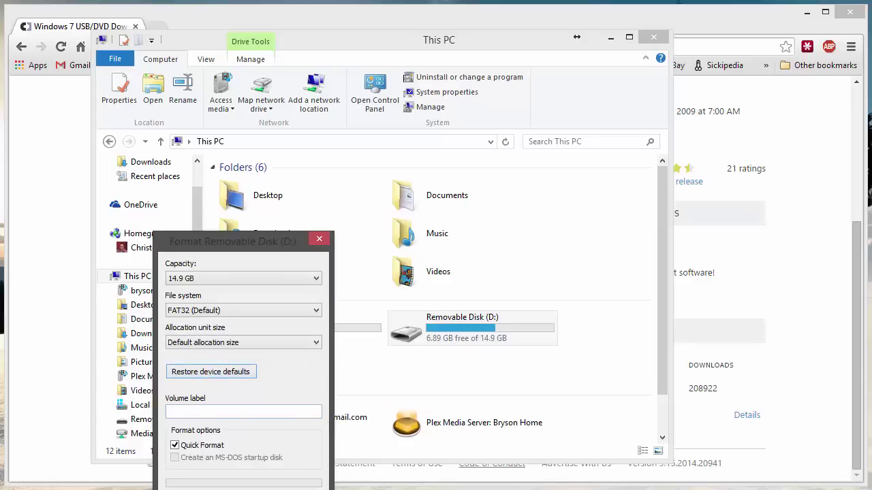
{"action": "left_click", "coordinate": [232, 482]}
{"action": "left_click", "coordinate": [472, 241]}
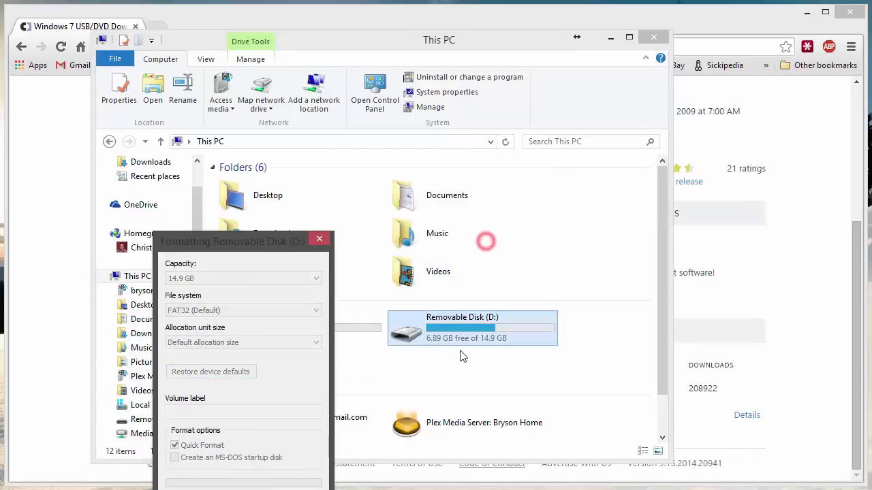
{"action": "left_click_drag", "start_coordinate": [265, 245], "coordinate": [329, 152]}
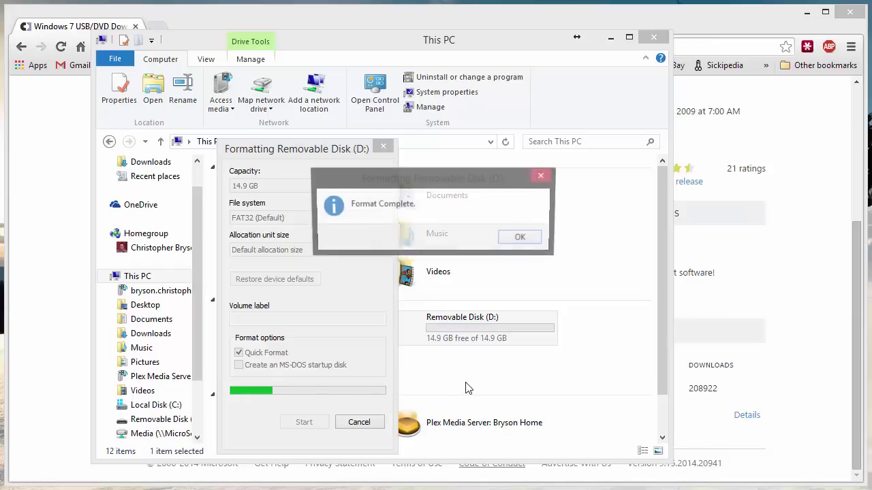
{"action": "left_click", "coordinate": [521, 239]}
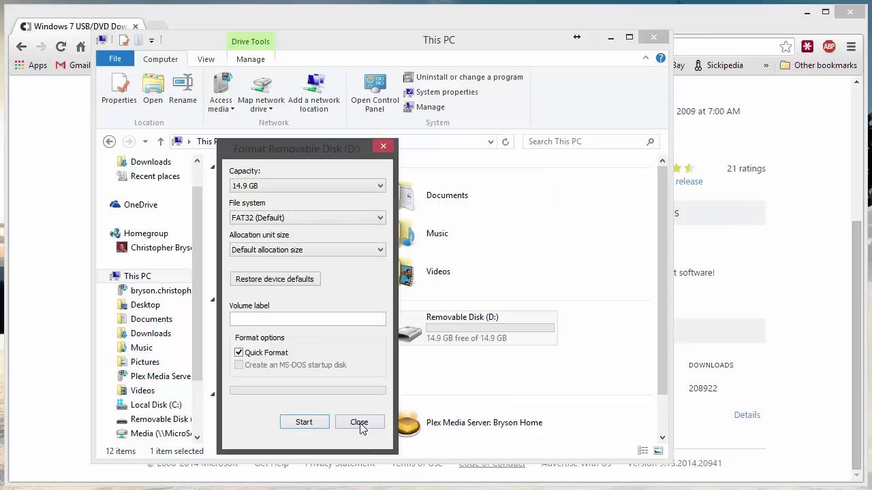
{"action": "left_click", "coordinate": [359, 422]}
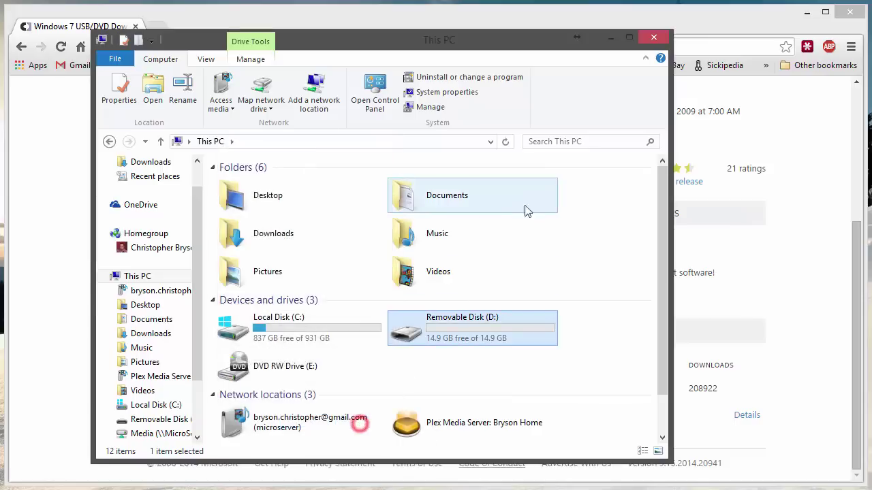
{"action": "left_click", "coordinate": [654, 36]}
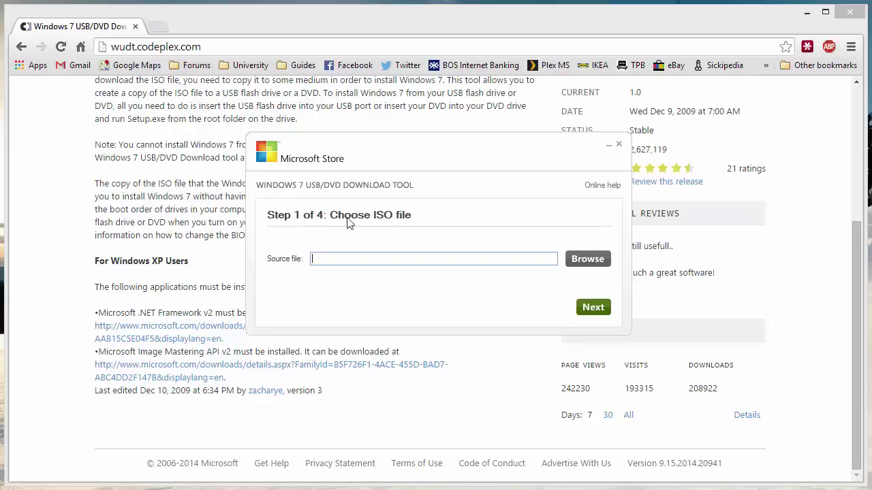
- Set WindowsTechnicalPreview-x64-EN-US.iso from Downloads as the source file and continue
{"action": "left_click", "coordinate": [590, 261]}
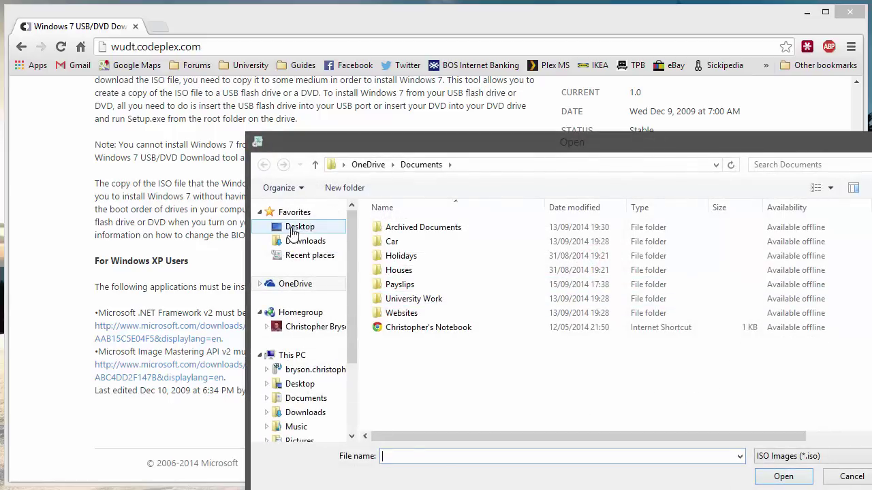
{"action": "left_click", "coordinate": [298, 241]}
{"action": "left_click", "coordinate": [451, 306]}
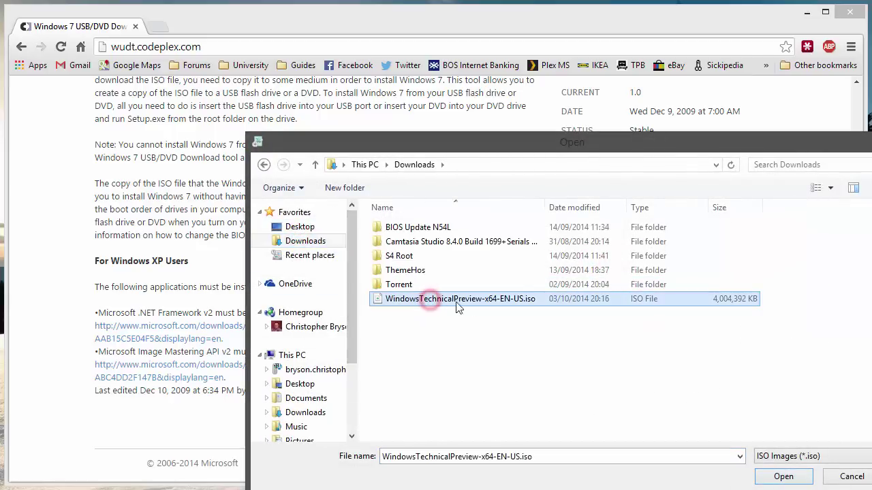
{"action": "left_click", "coordinate": [783, 477]}
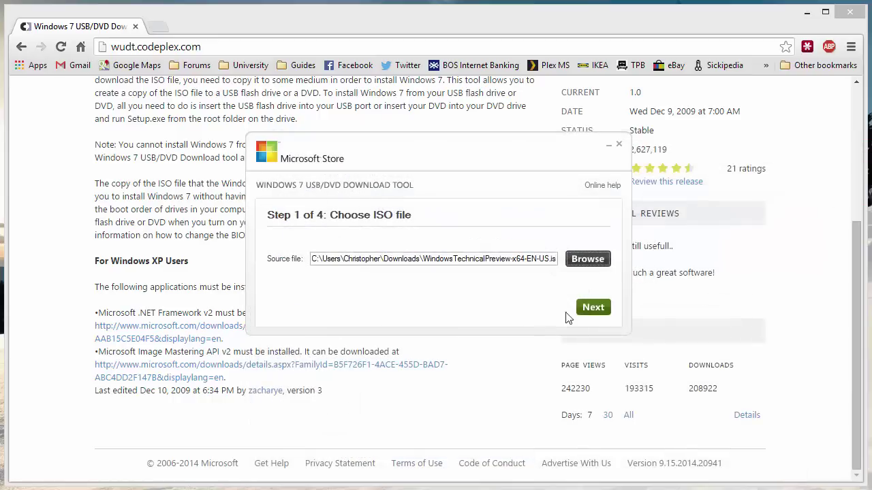
{"action": "left_click", "coordinate": [596, 310]}
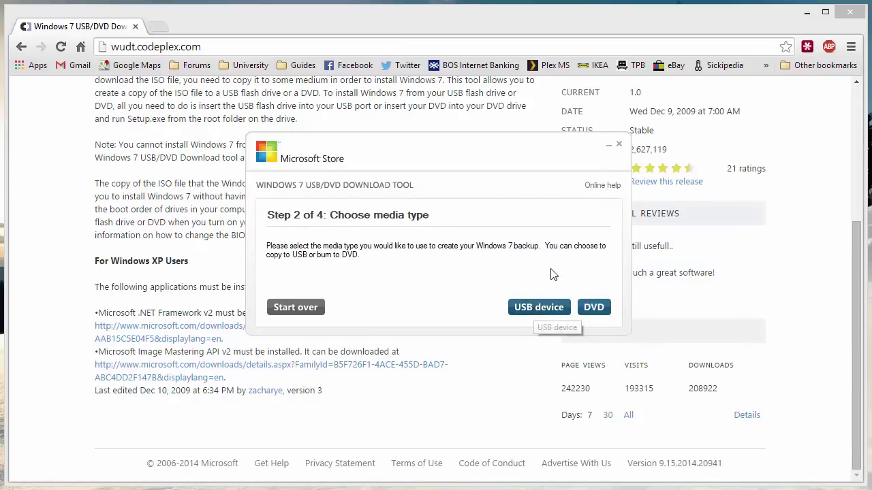
- Target USB device D:\ (Removable Disk), begin copying, and agree to erase the drive
{"action": "left_click", "coordinate": [561, 309]}
{"action": "left_click", "coordinate": [406, 280]}
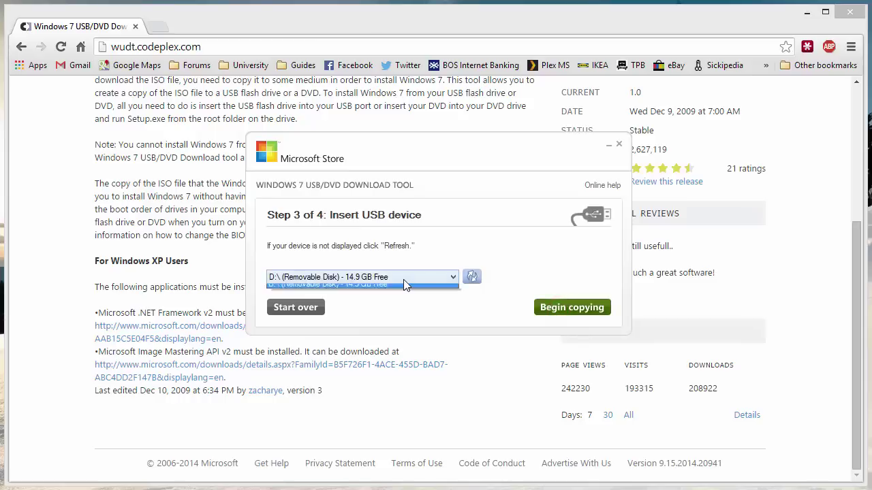
{"action": "left_click", "coordinate": [403, 277]}
{"action": "left_click", "coordinate": [402, 275]}
{"action": "left_click", "coordinate": [393, 278]}
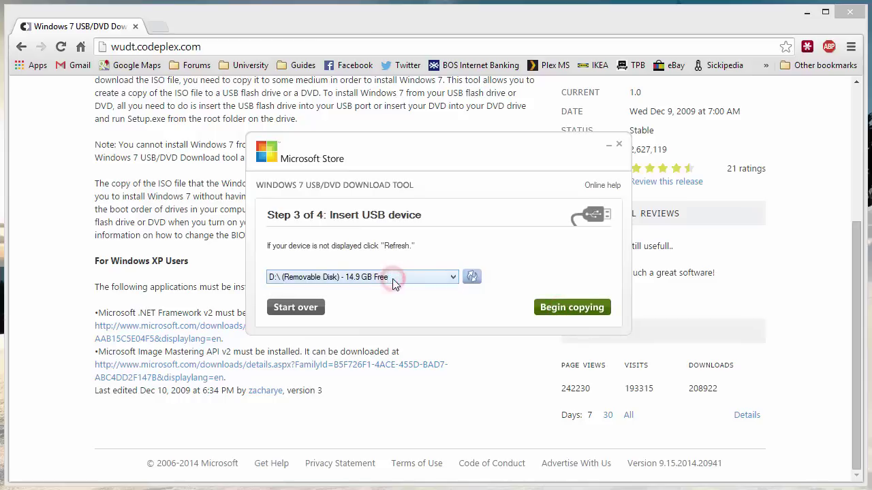
{"action": "left_click", "coordinate": [572, 311]}
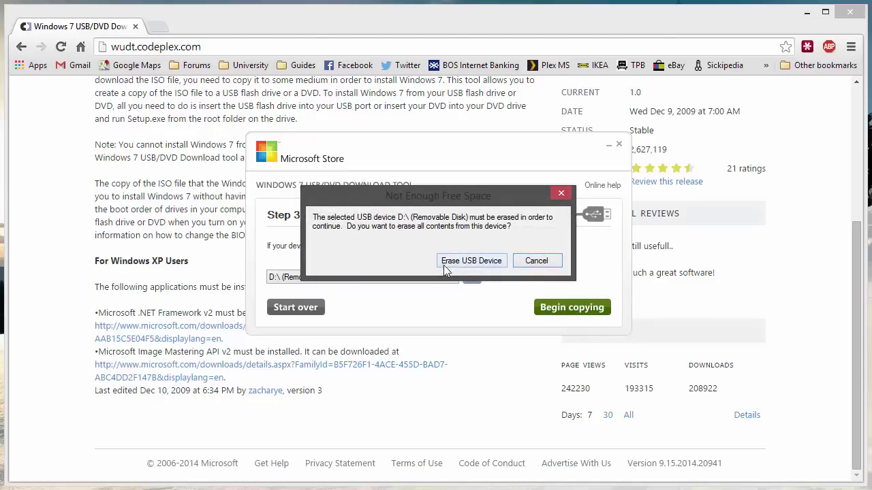
{"action": "left_click", "coordinate": [470, 262]}
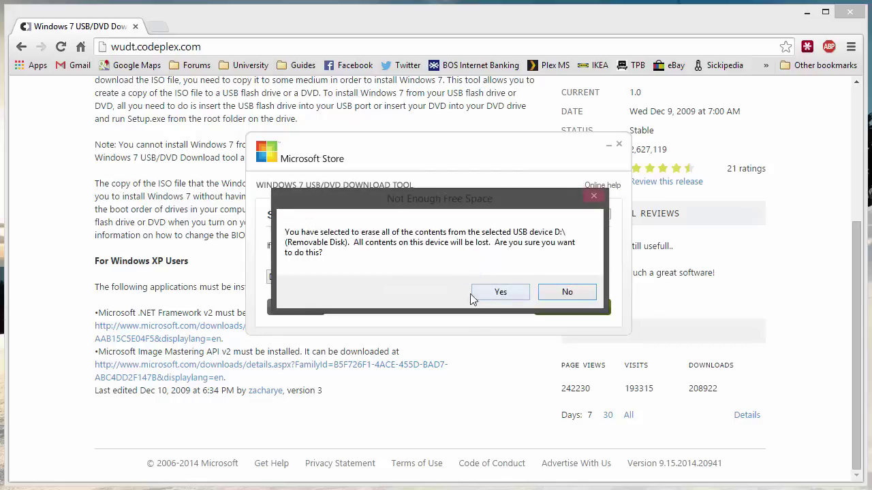
{"action": "left_click", "coordinate": [507, 296]}
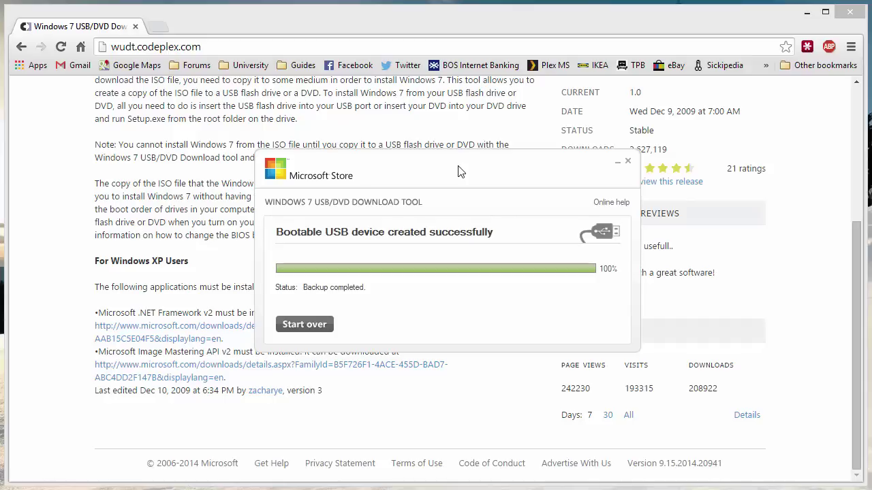
- Wait for the bootable USB creation to reach 100%, then close the download tool
{"action": "left_click_drag", "start_coordinate": [458, 171], "coordinate": [464, 201]}
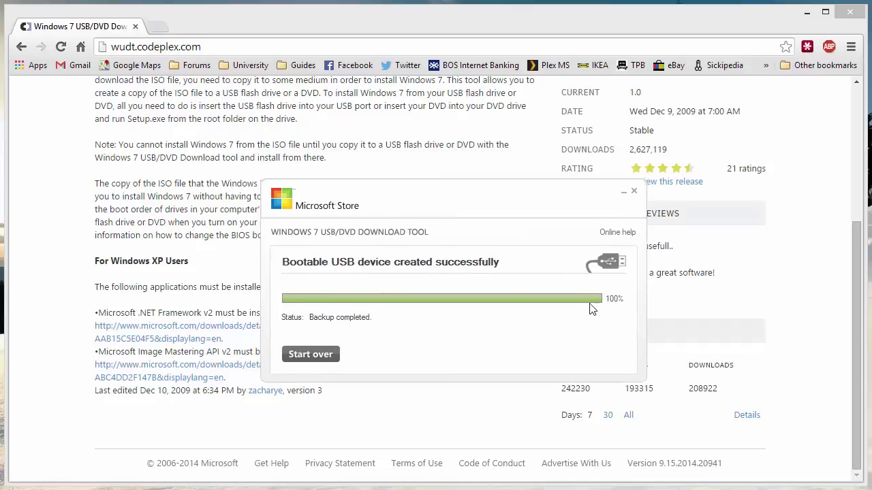
{"action": "left_click_drag", "start_coordinate": [532, 204], "coordinate": [506, 196]}
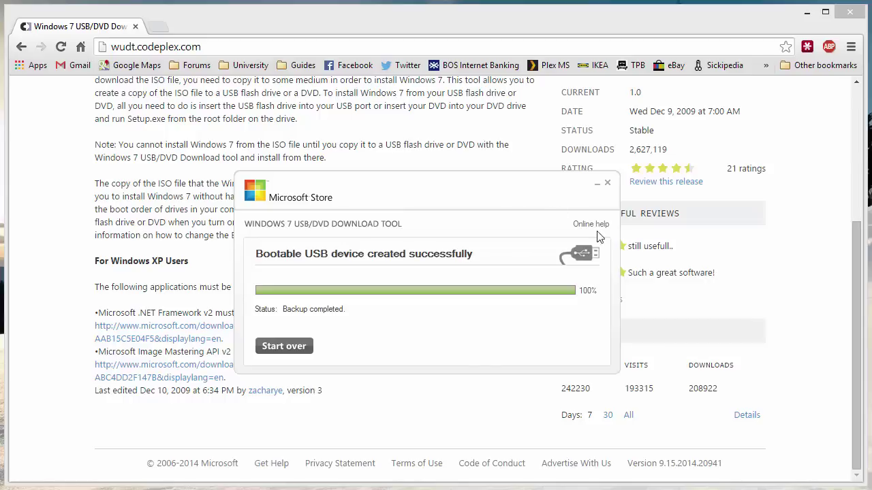
{"action": "left_click", "coordinate": [607, 183]}
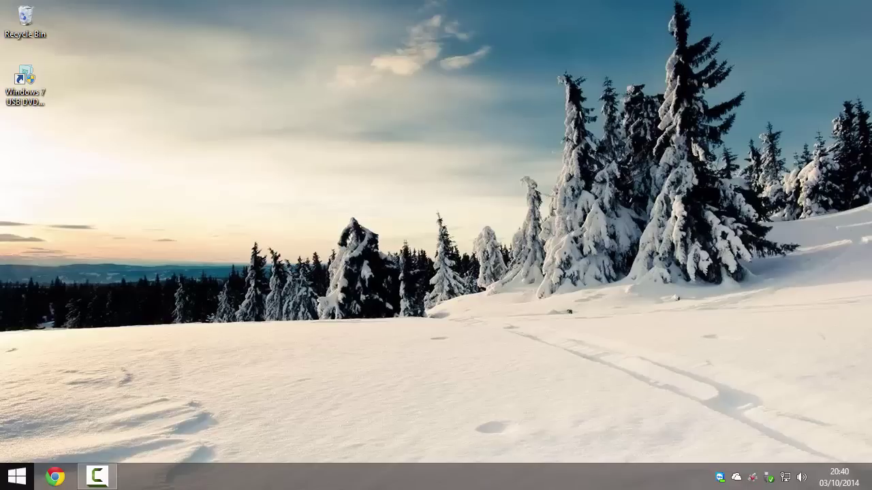
- Launch Computer Management from the Start button's power-user quick links menu
{"action": "key", "text": "super+x"}
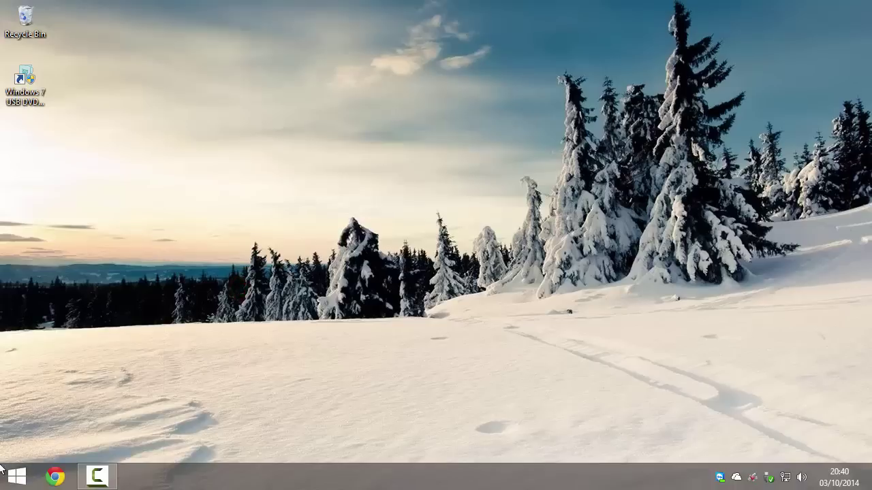
{"action": "right_click", "coordinate": [15, 477]}
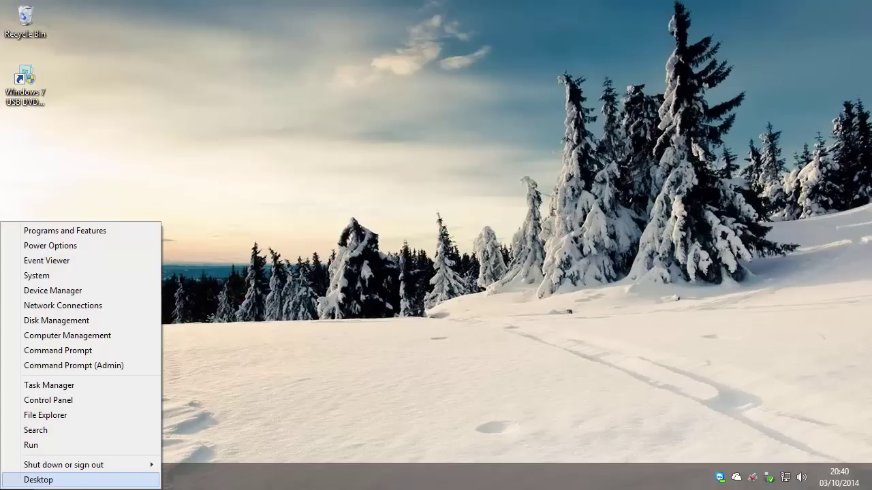
{"action": "left_click", "coordinate": [128, 336]}
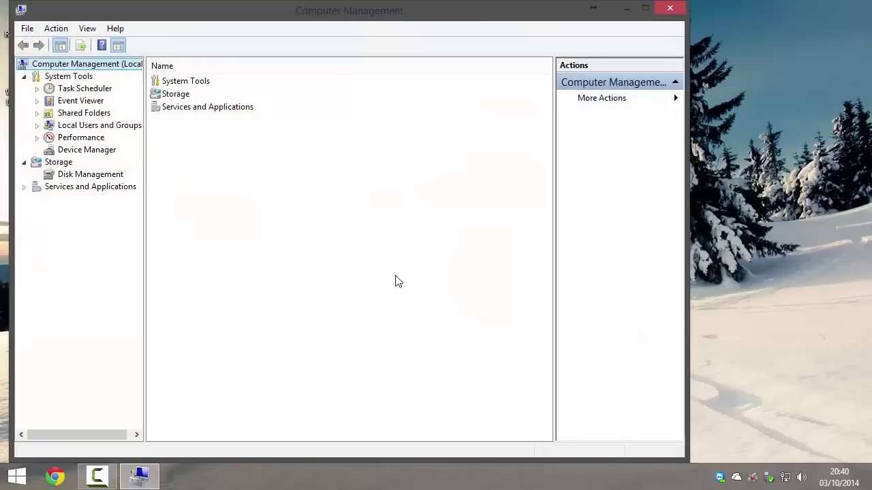
- Maximize Computer Management, open Disk Management, and inspect the System Reserved and C: partitions
{"action": "left_click", "coordinate": [645, 8]}
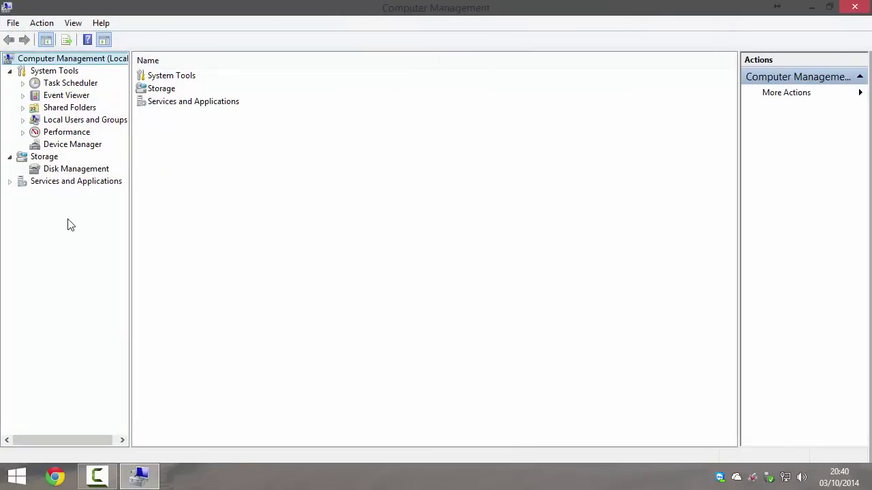
{"action": "left_click", "coordinate": [86, 170]}
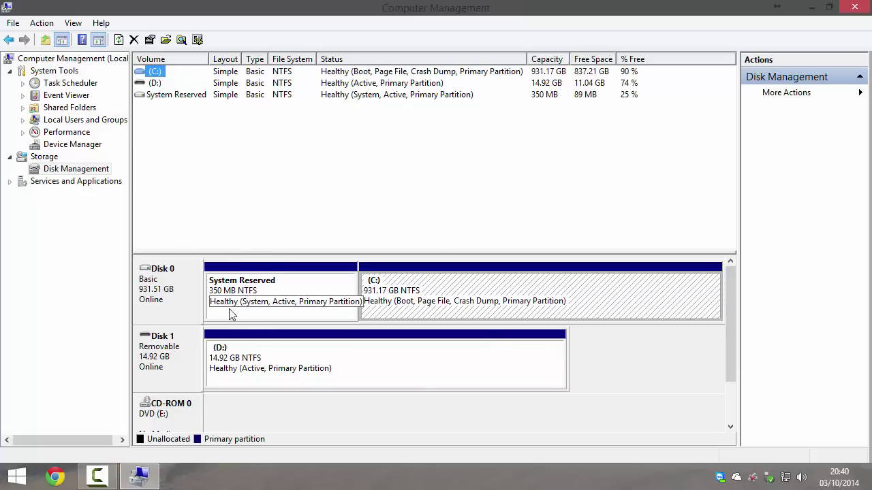
{"action": "left_click", "coordinate": [263, 315]}
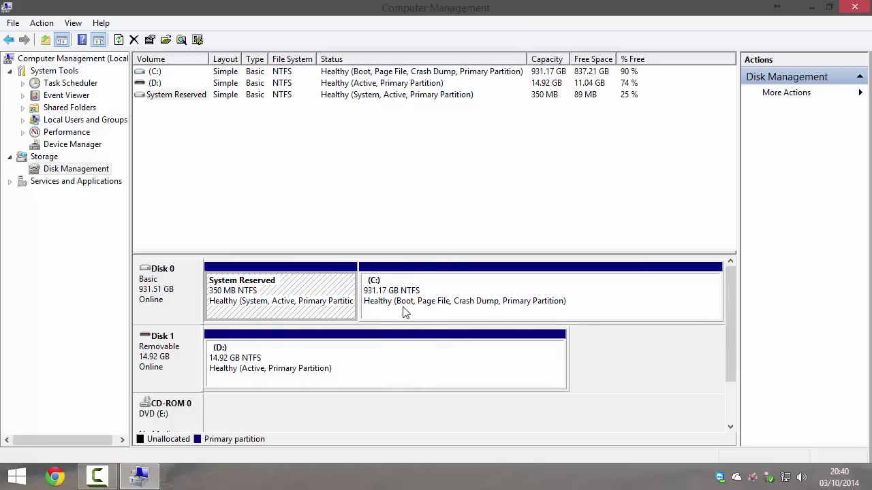
{"action": "left_click", "coordinate": [370, 310]}
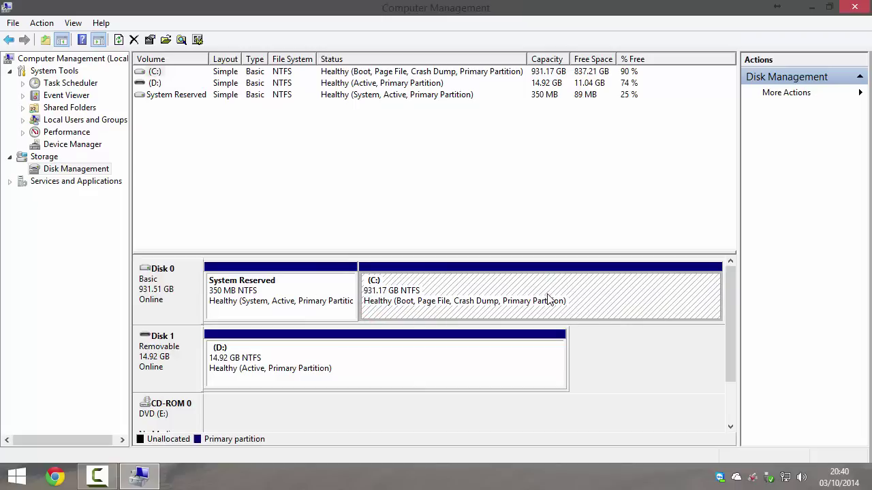
- Run Shrink Volume on C: with 20000 MB as the amount to shrink
{"action": "right_click", "coordinate": [599, 298]}
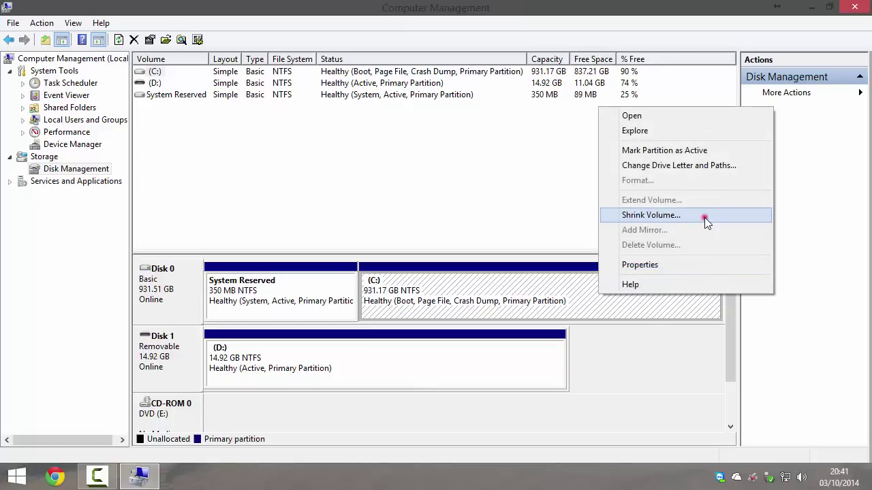
{"action": "left_click", "coordinate": [704, 217]}
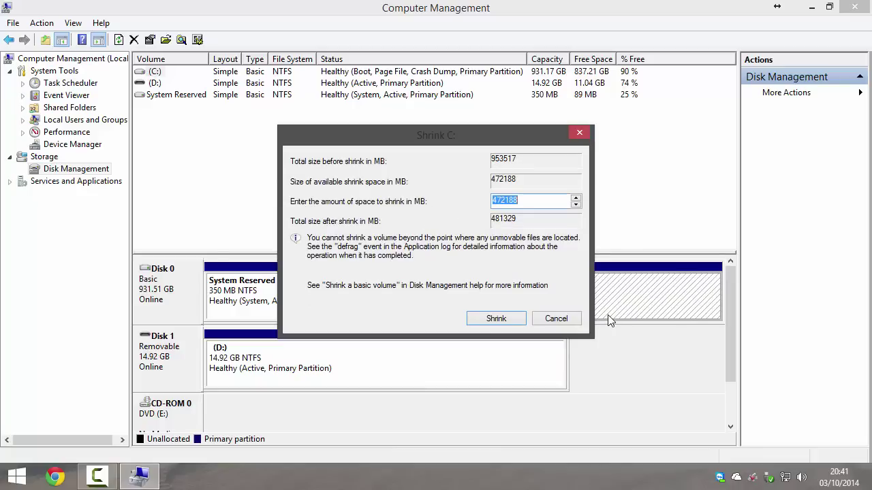
{"action": "type", "text": "20000"}
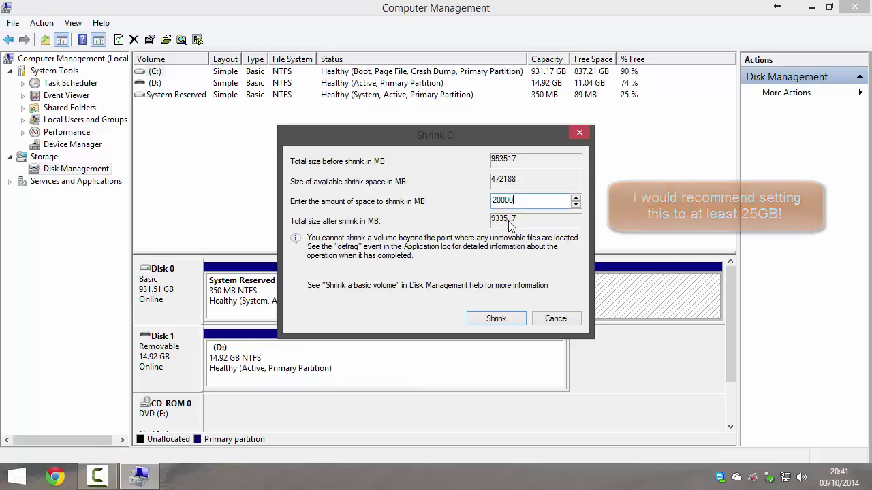
{"action": "left_click_drag", "start_coordinate": [504, 133], "coordinate": [533, 158]}
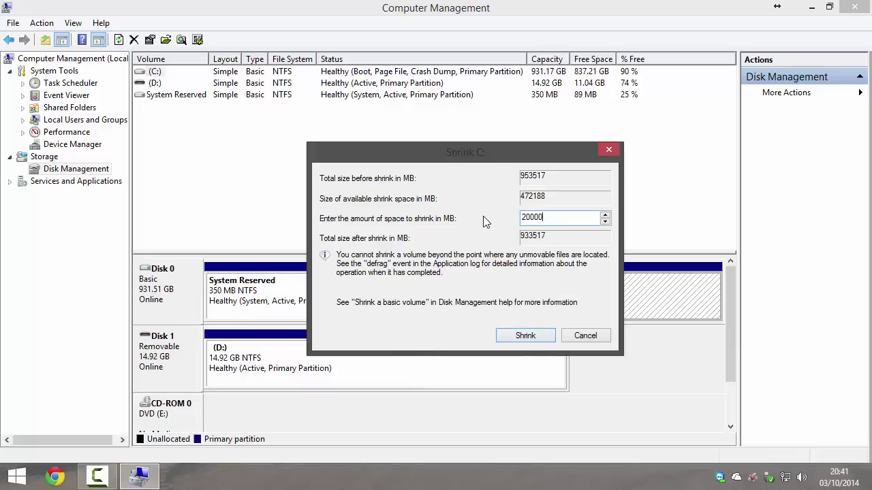
{"action": "left_click", "coordinate": [549, 338]}
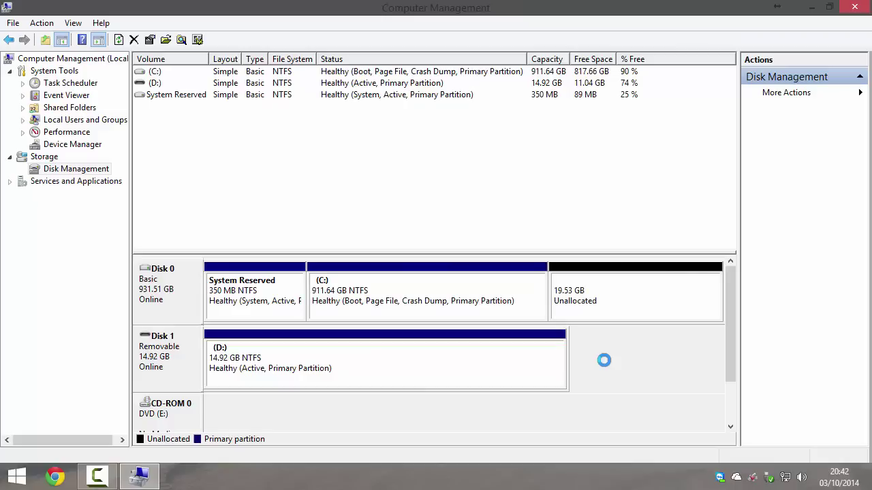
- Start a New Simple Volume on the unallocated space, keeping the full 19999 MB size
{"action": "right_click", "coordinate": [637, 295]}
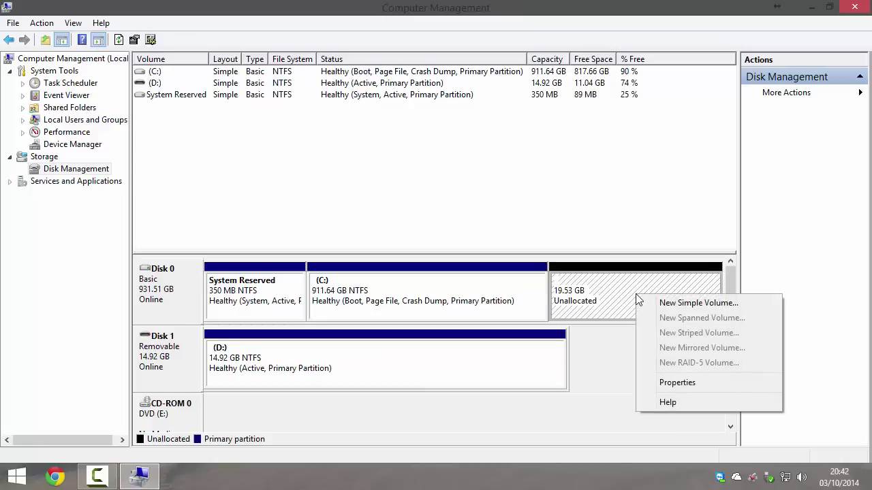
{"action": "left_click", "coordinate": [702, 304]}
{"action": "left_click", "coordinate": [397, 317]}
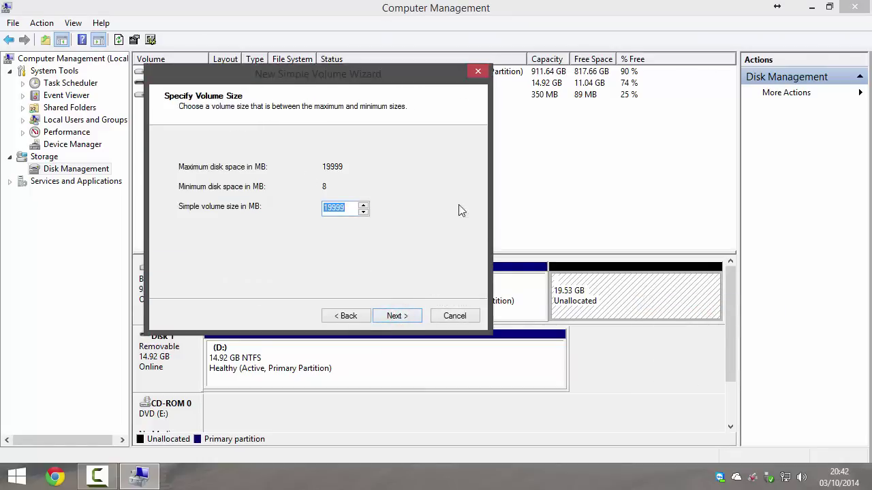
{"action": "left_click", "coordinate": [397, 316]}
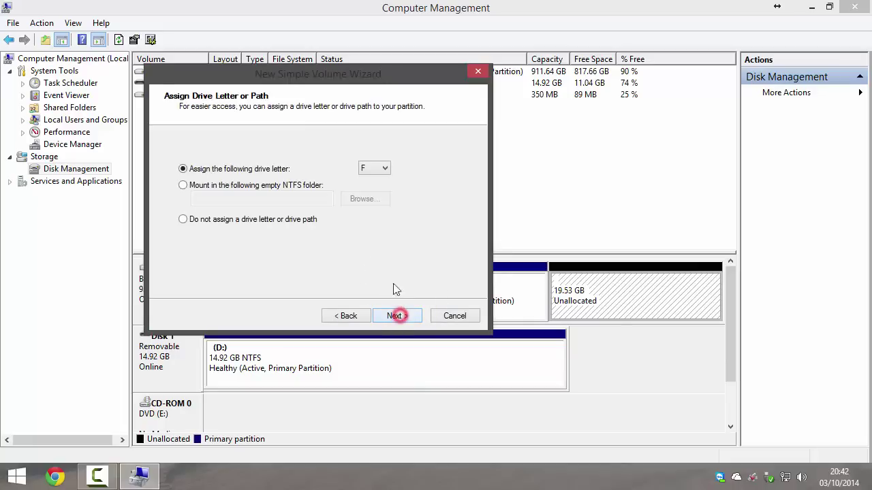
- Assign drive letter F, choose not to format the volume, finish the wizard, and open This PC
{"action": "left_click", "coordinate": [385, 168]}
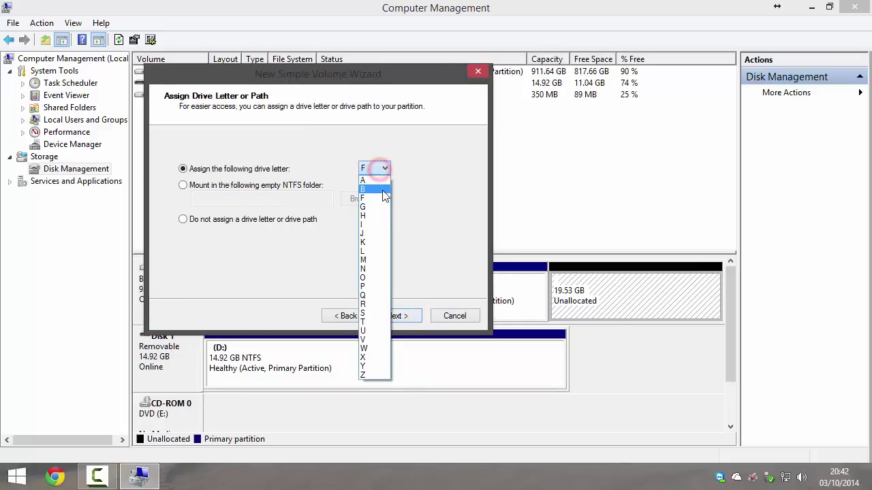
{"action": "left_click", "coordinate": [379, 200]}
{"action": "left_click", "coordinate": [458, 223]}
{"action": "left_click", "coordinate": [411, 318]}
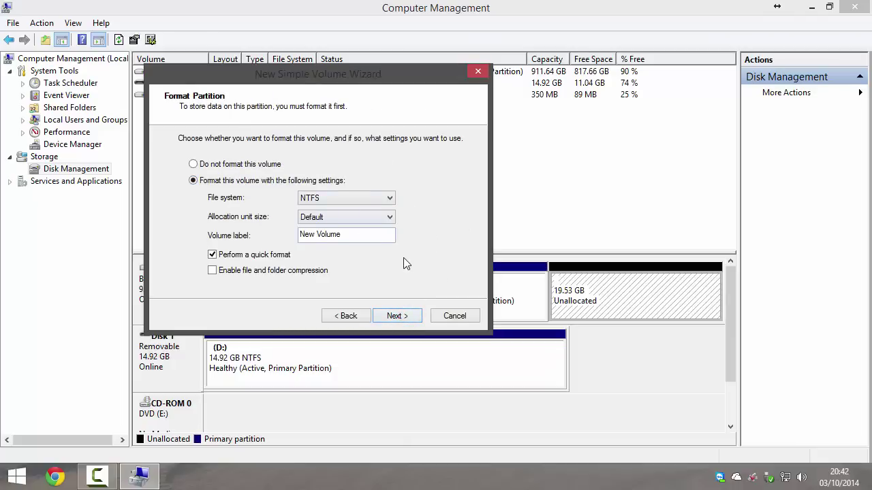
{"action": "left_click", "coordinate": [194, 164]}
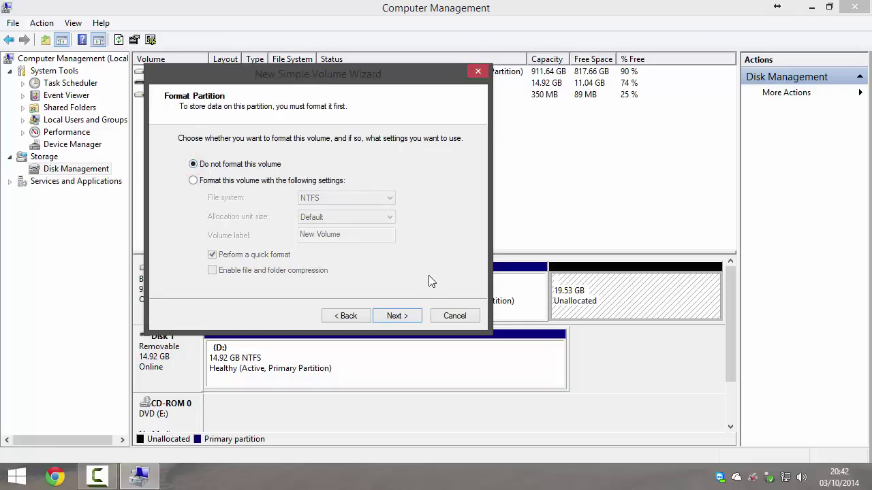
{"action": "left_click", "coordinate": [409, 318]}
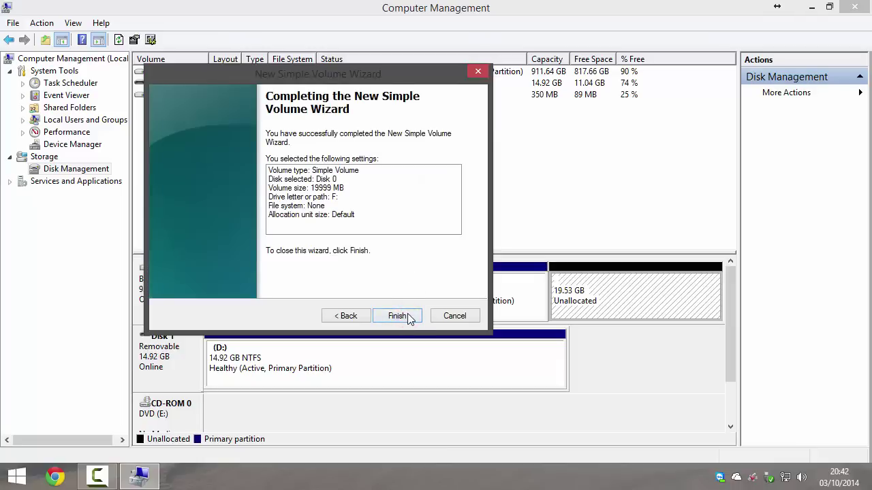
{"action": "left_click", "coordinate": [398, 316]}
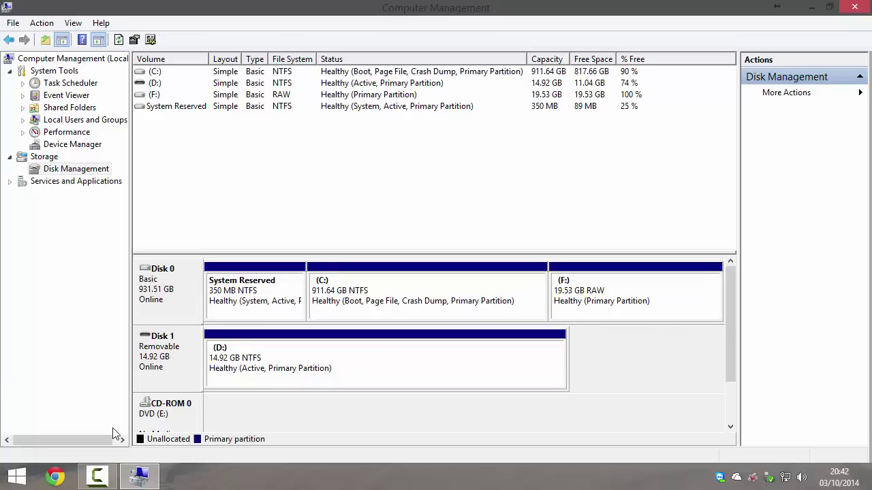
{"action": "key", "text": "super+e"}
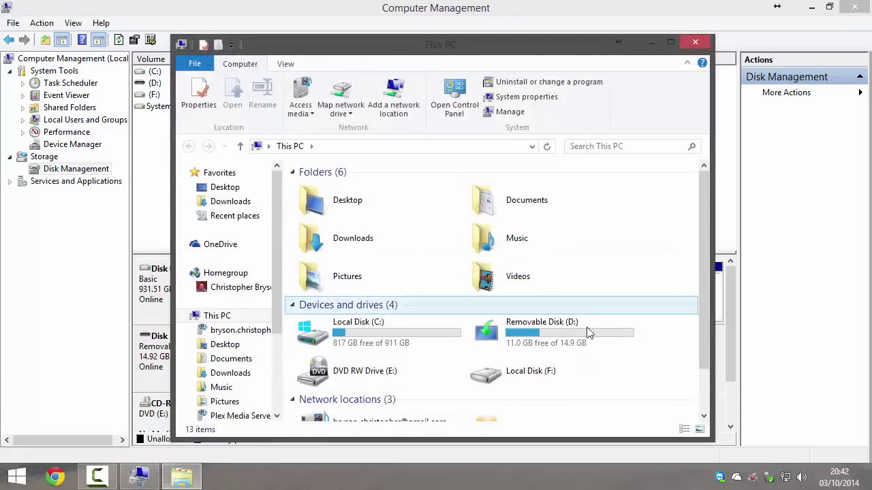
- Try opening Local Disk (F:), decline formatting, dismiss the error, and close This PC
{"action": "left_click", "coordinate": [564, 380]}
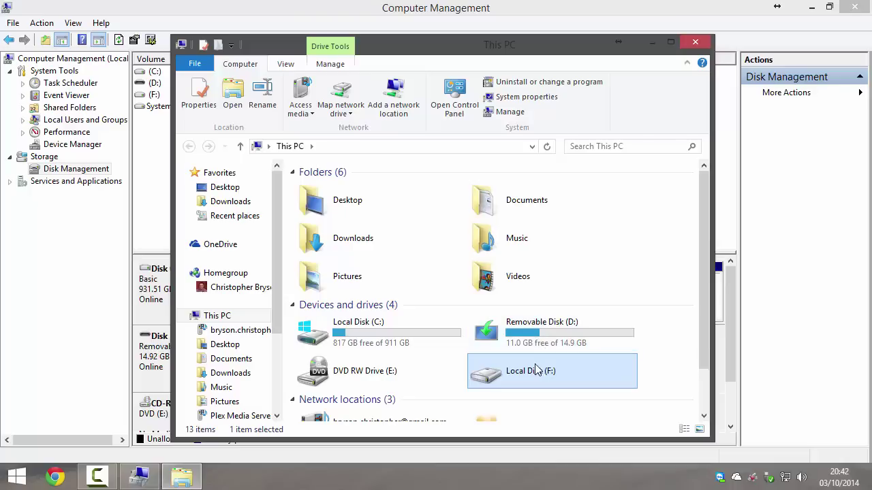
{"action": "double_click", "coordinate": [530, 372]}
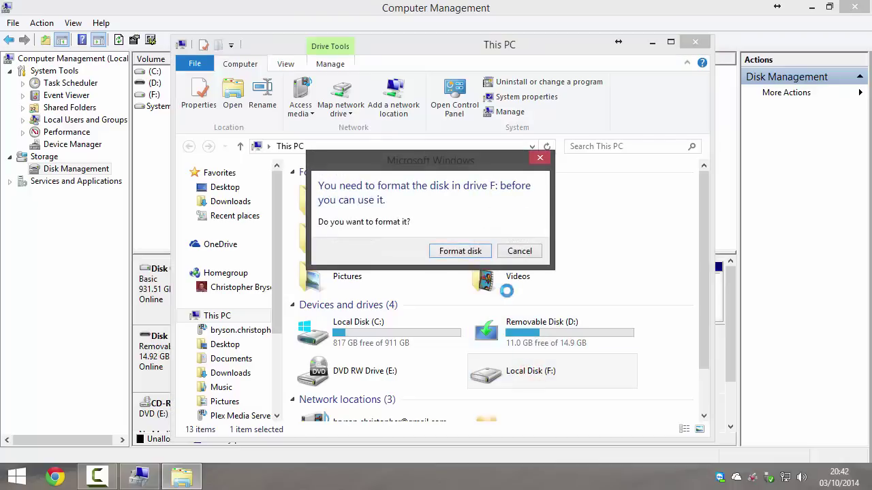
{"action": "left_click", "coordinate": [521, 253]}
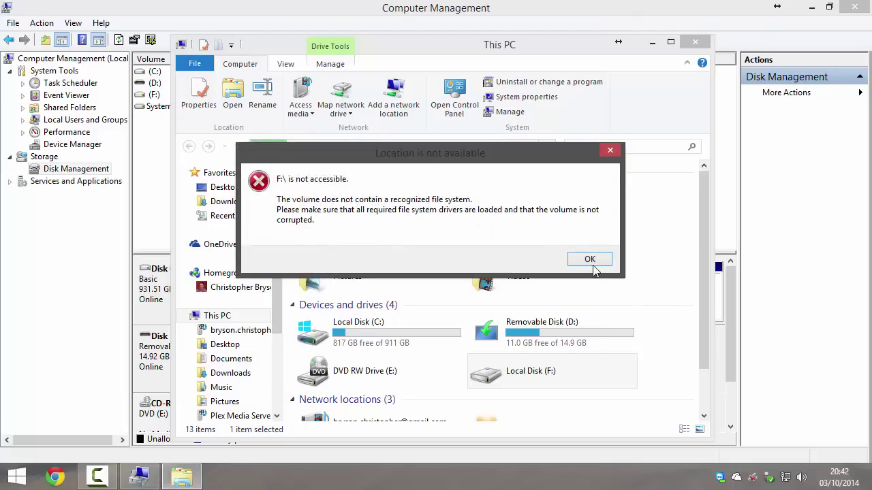
{"action": "left_click", "coordinate": [592, 258]}
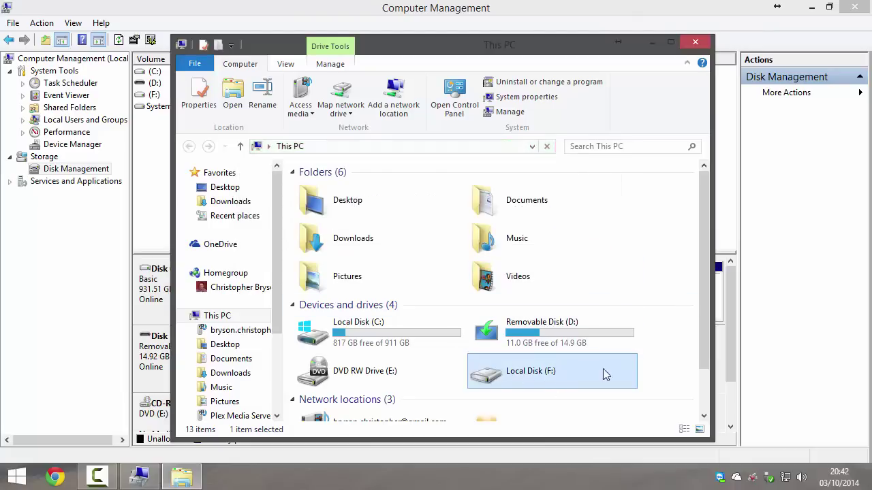
{"action": "left_click", "coordinate": [695, 45]}
{"action": "left_click", "coordinate": [591, 291]}
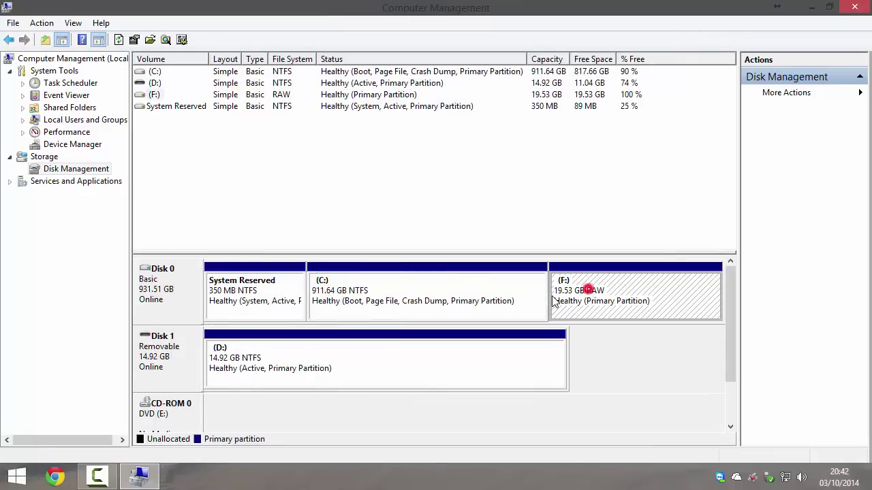
- Review the C:, System Reserved and D: partitions, then close Computer Management
{"action": "left_click", "coordinate": [463, 290]}
{"action": "left_click", "coordinate": [228, 295]}
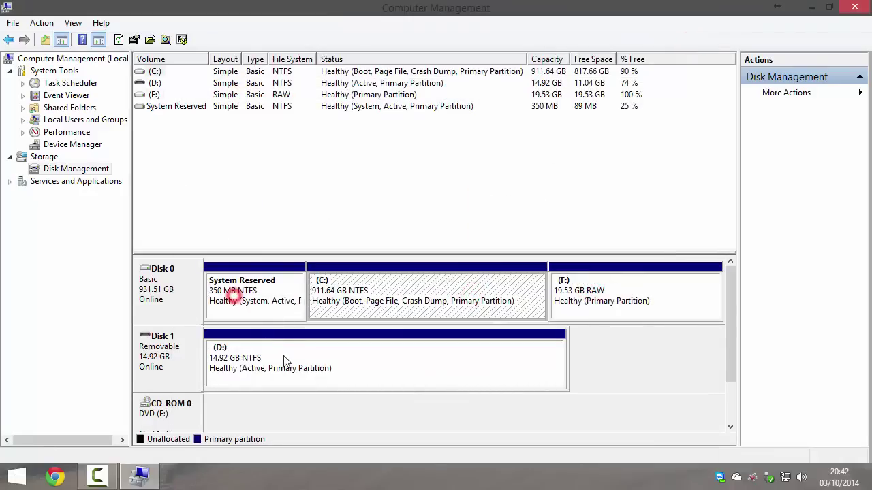
{"action": "left_click", "coordinate": [296, 351]}
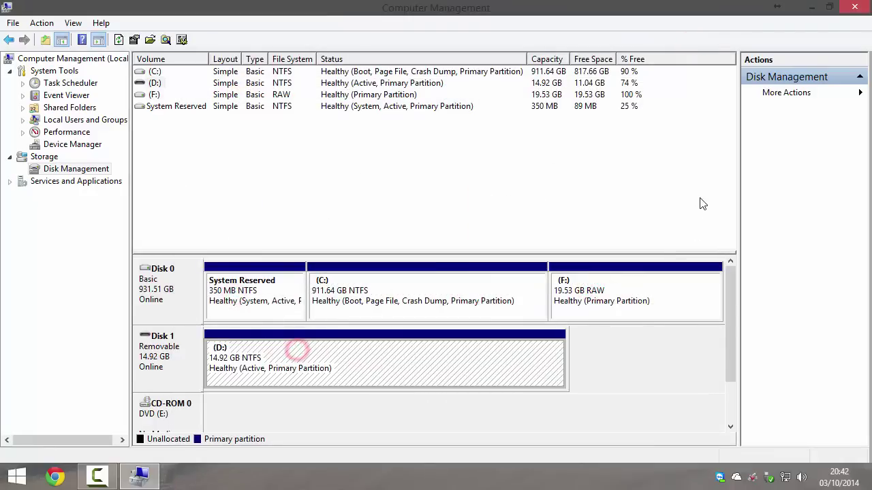
{"action": "left_click", "coordinate": [856, 6]}
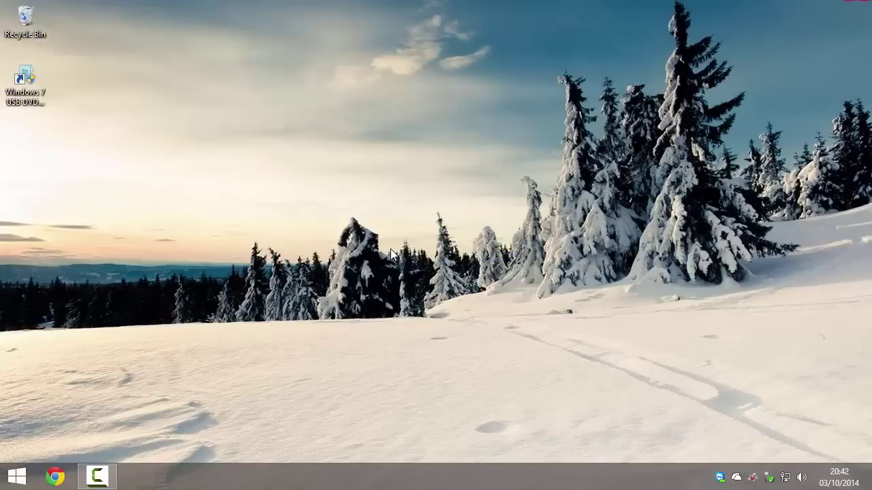